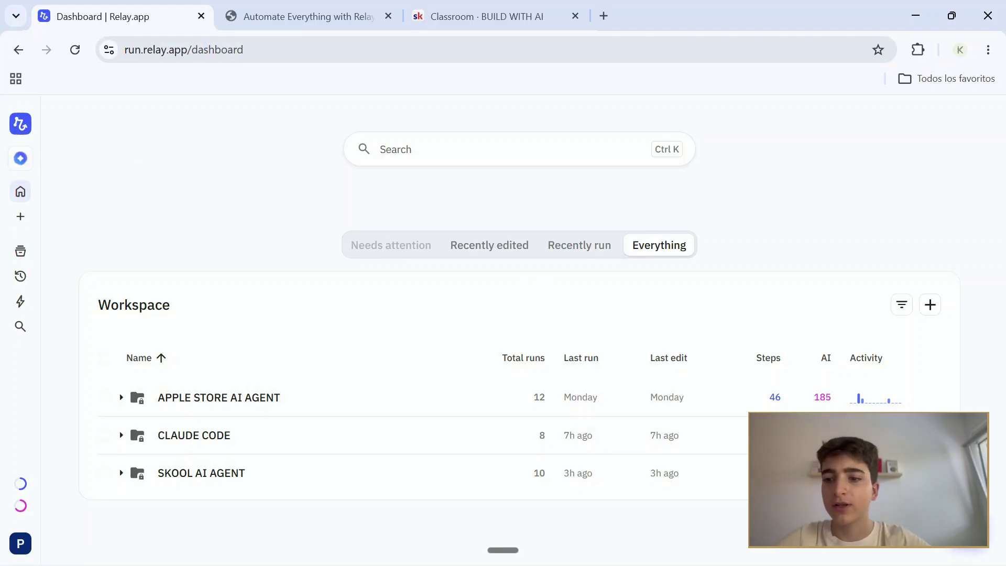
# - Create a new workflow in the workspace and open the AI assistant beside its editor
pyautogui.click(930, 304)
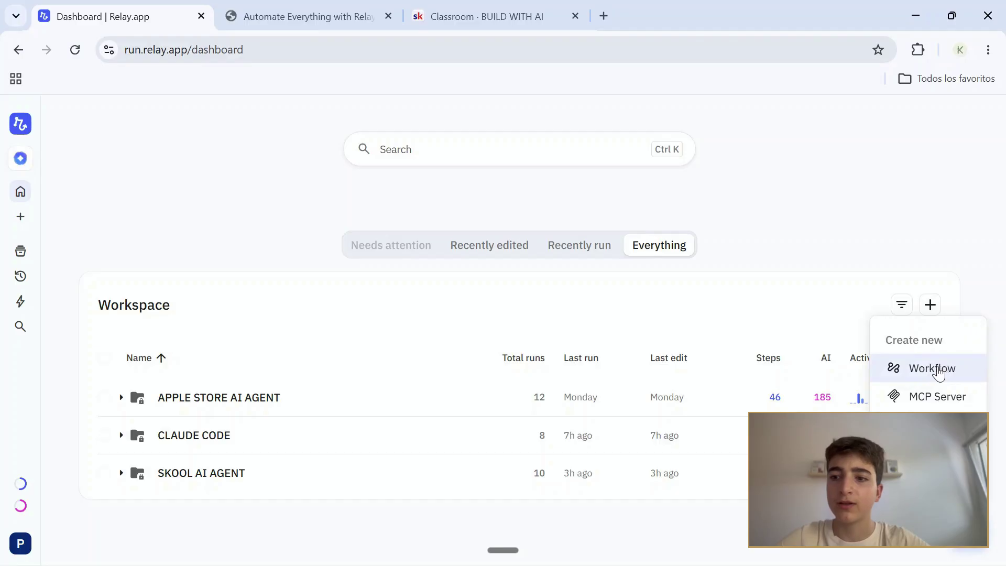
pyautogui.click(939, 370)
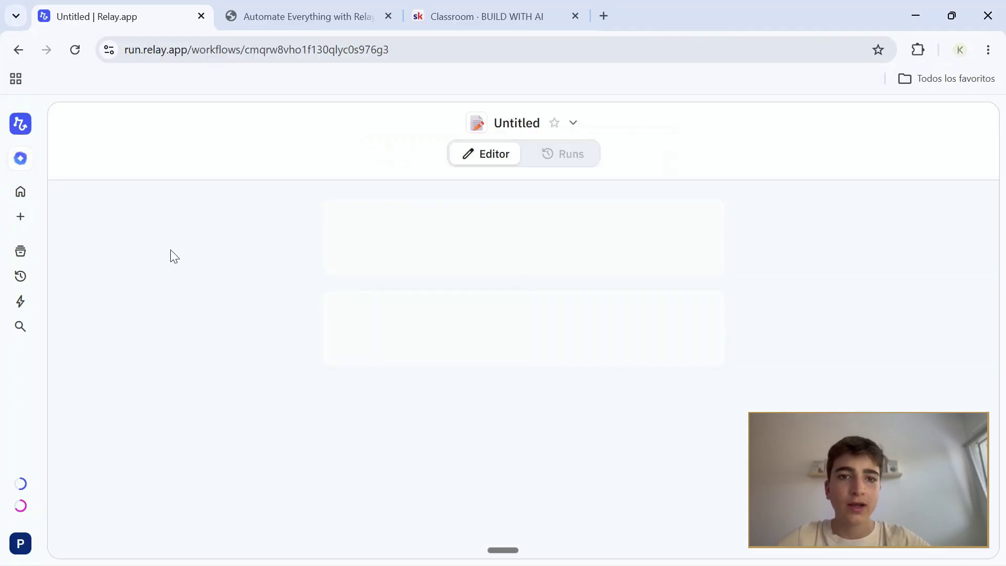
pyautogui.click(22, 162)
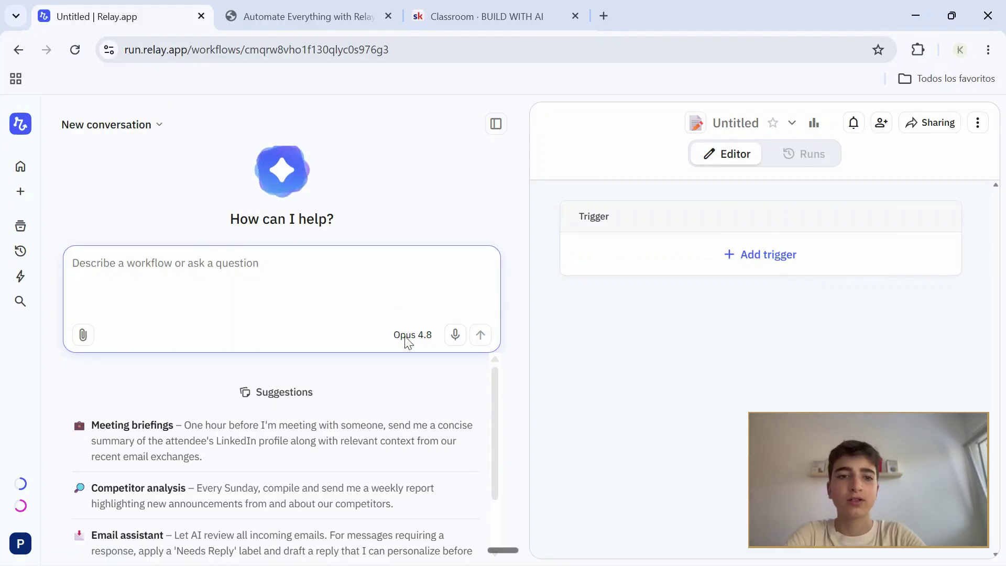
pyautogui.moveTo(421, 344)
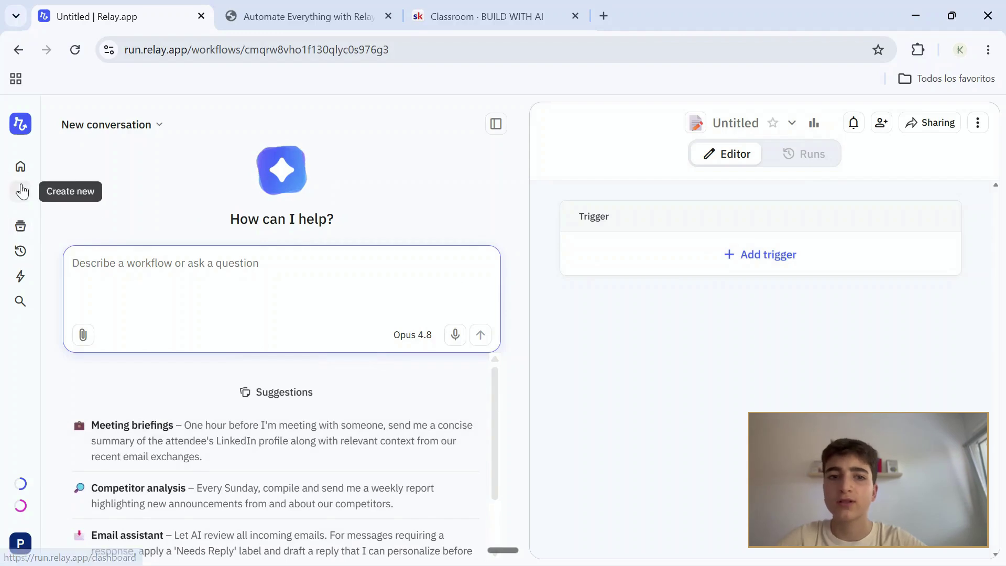
# - Examine the full list of app integrations available to connect, and close it again
pyautogui.click(28, 279)
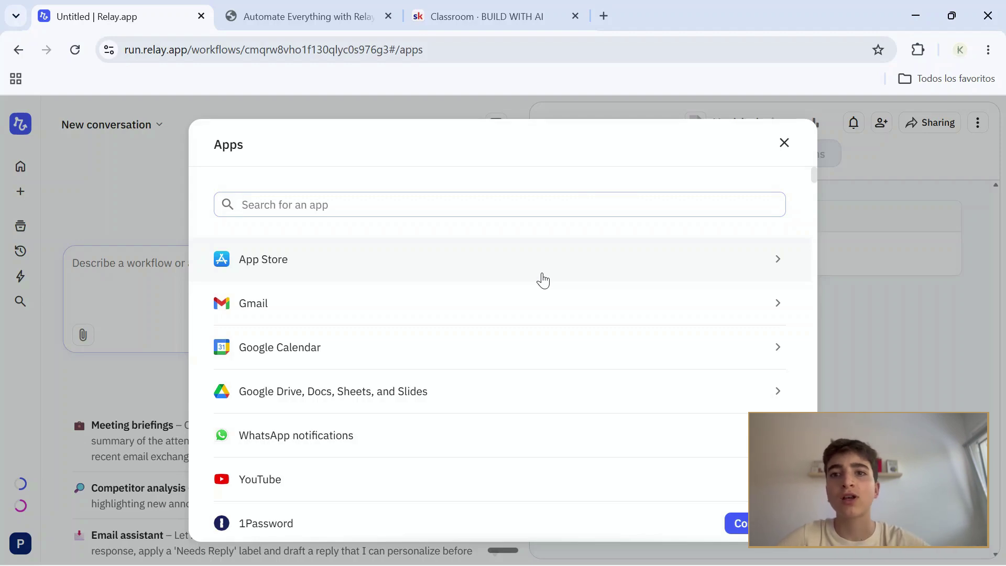
pyautogui.scroll(-2, 495, 319)
pyautogui.scroll(-2, 493, 318)
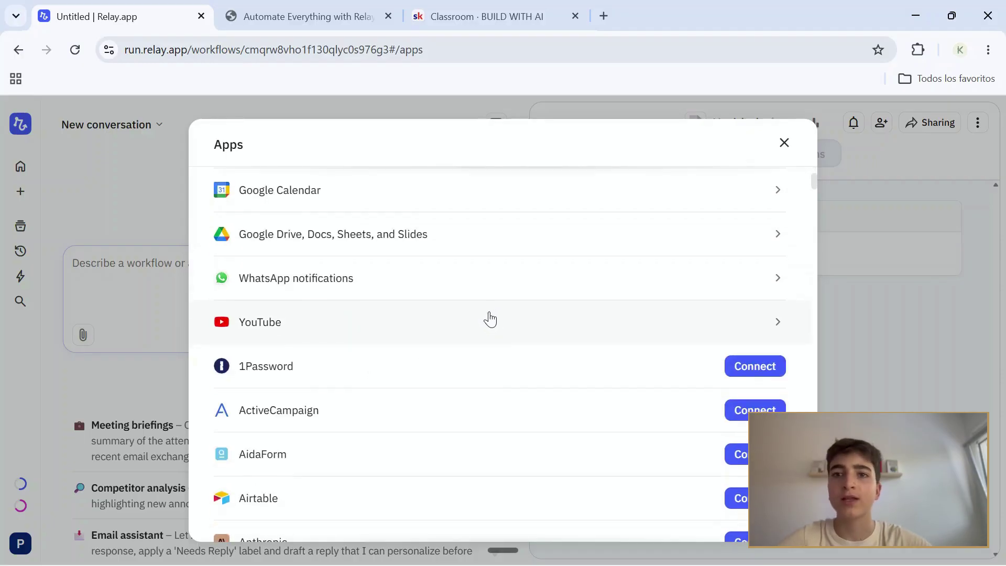
pyautogui.scroll(-2, 498, 307)
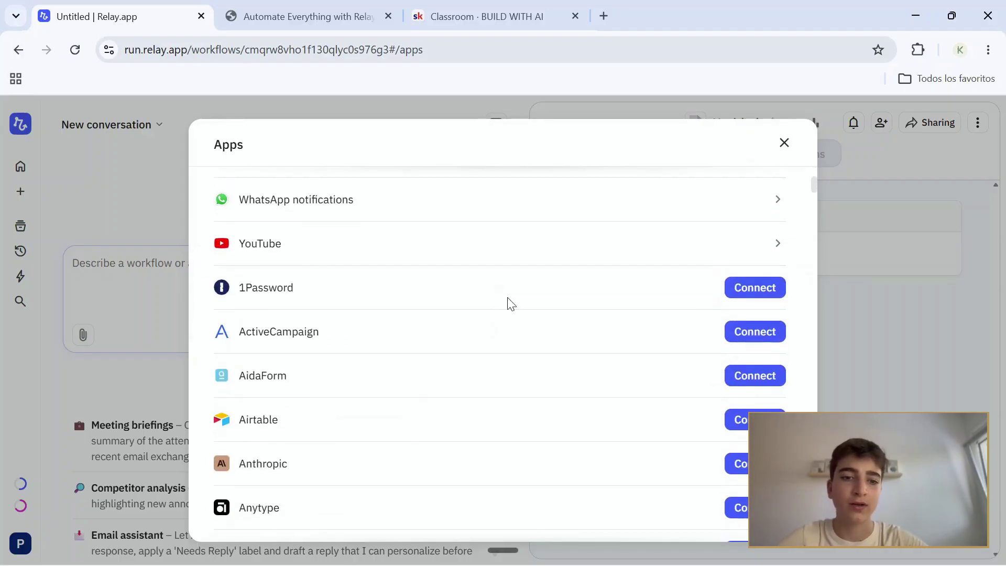
pyautogui.scroll(-2, 742, 287)
pyautogui.scroll(7, 733, 289)
pyautogui.scroll(-15, 527, 315)
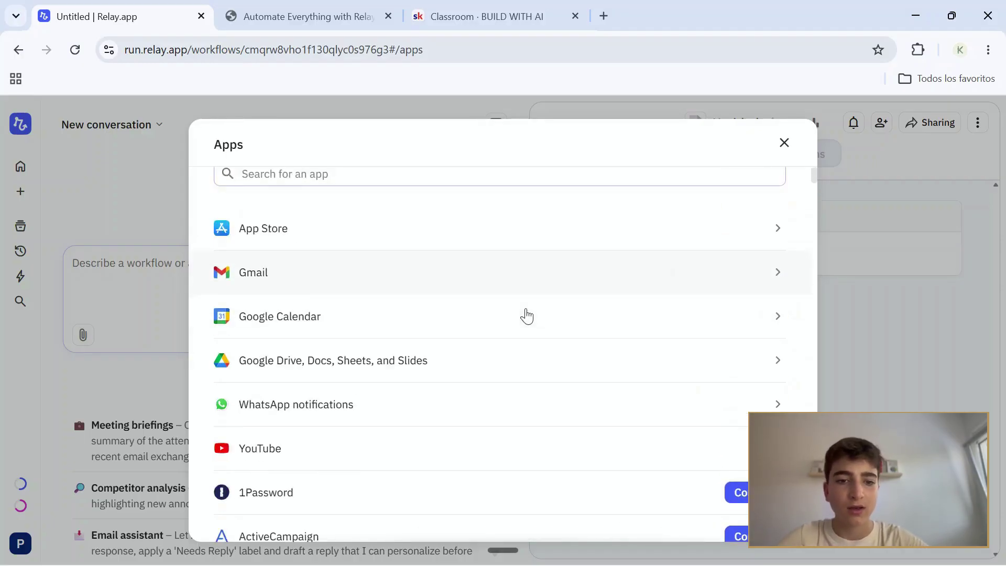
pyautogui.scroll(-20, 528, 315)
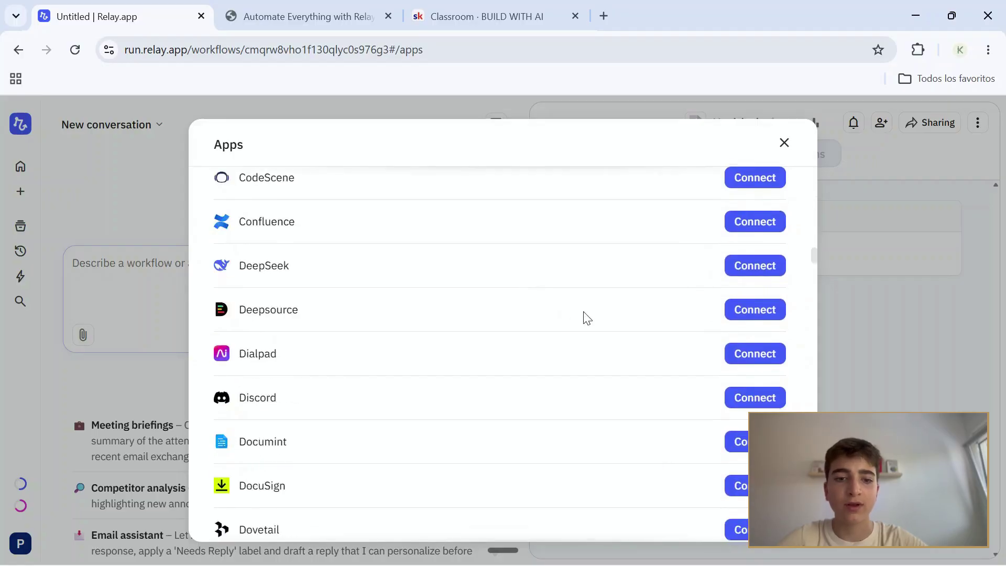
pyautogui.scroll(20, 595, 316)
pyautogui.scroll(10, 602, 319)
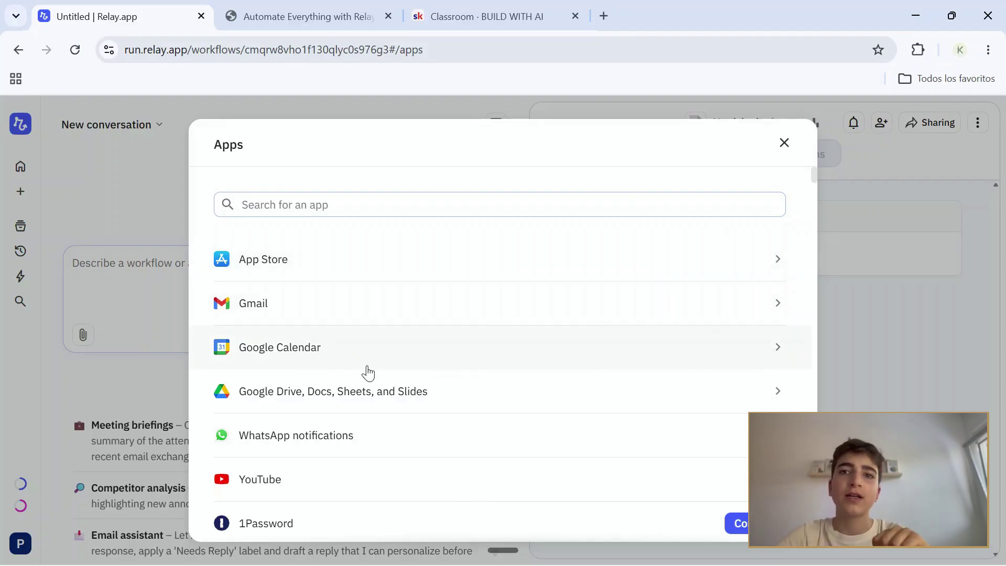
pyautogui.scroll(-3, 435, 376)
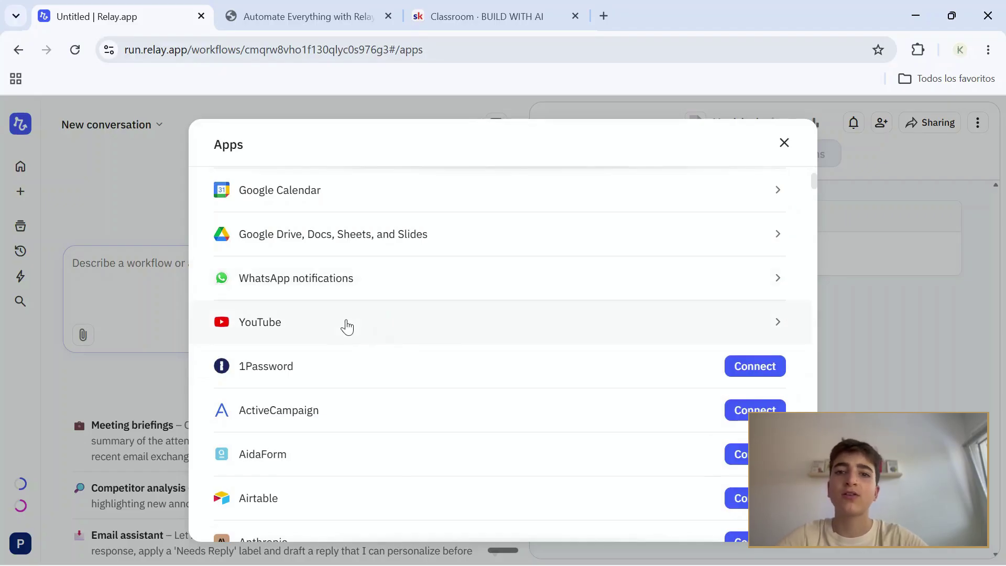
pyautogui.scroll(-2, 629, 336)
pyautogui.scroll(-6, 621, 336)
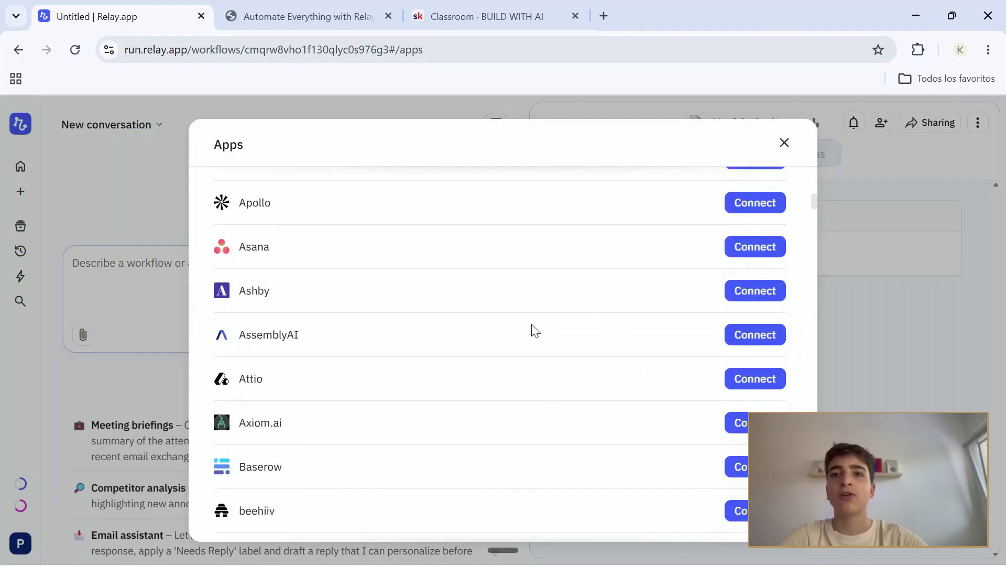
pyautogui.scroll(4, 511, 325)
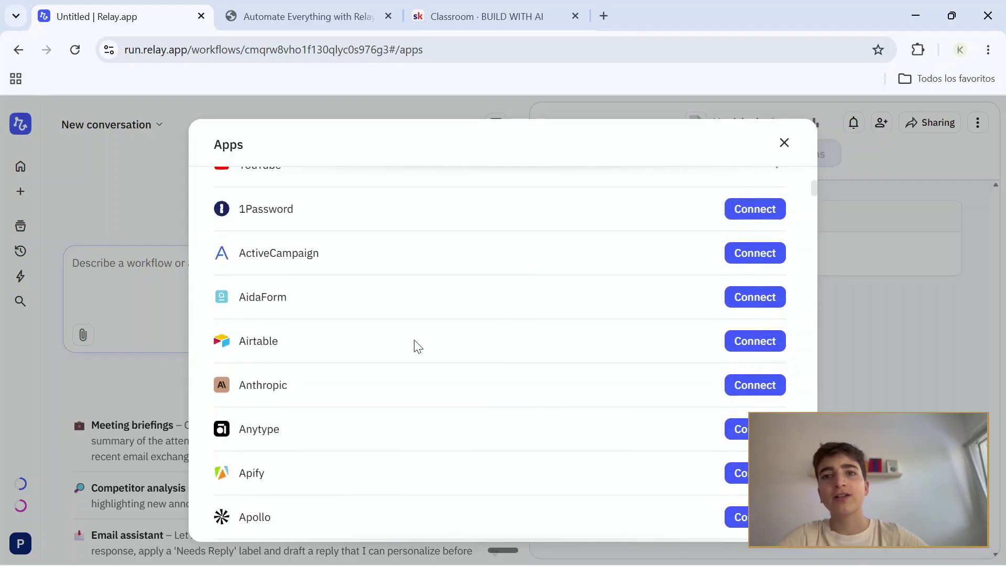
pyautogui.scroll(-2, 361, 390)
pyautogui.scroll(-20, 372, 372)
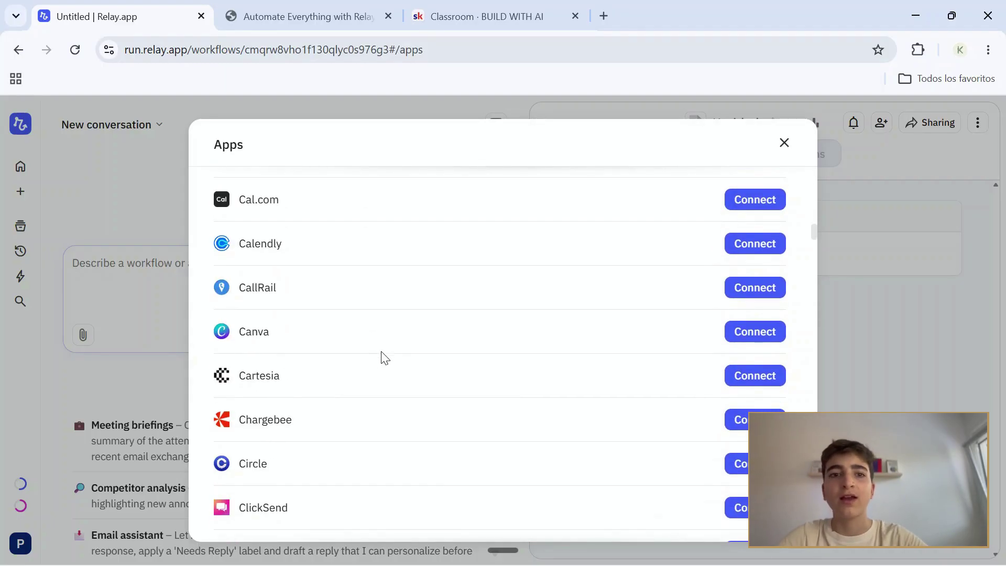
pyautogui.scroll(-20, 385, 359)
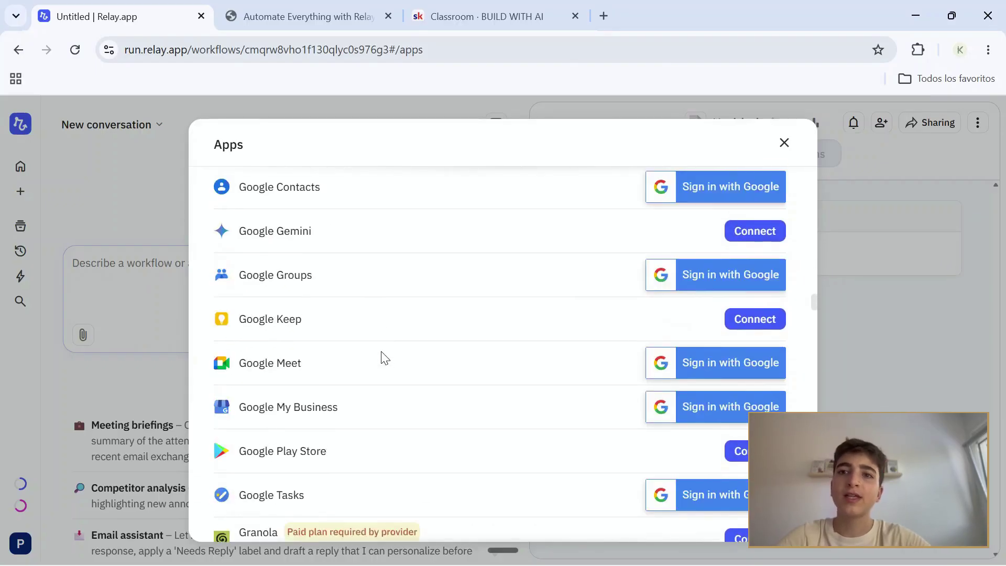
pyautogui.scroll(8, 384, 356)
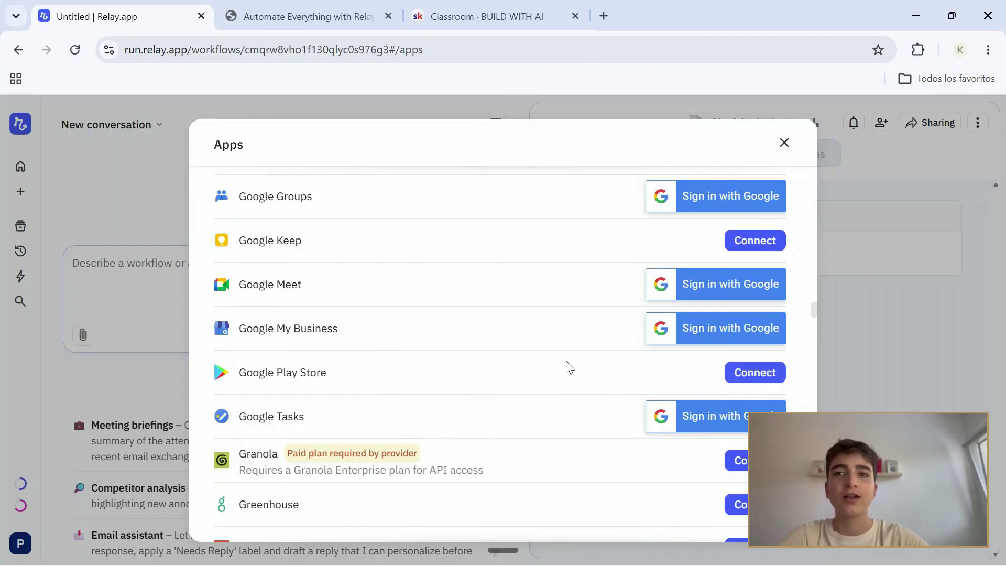
pyautogui.scroll(-5, 434, 422)
pyautogui.scroll(-20, 434, 421)
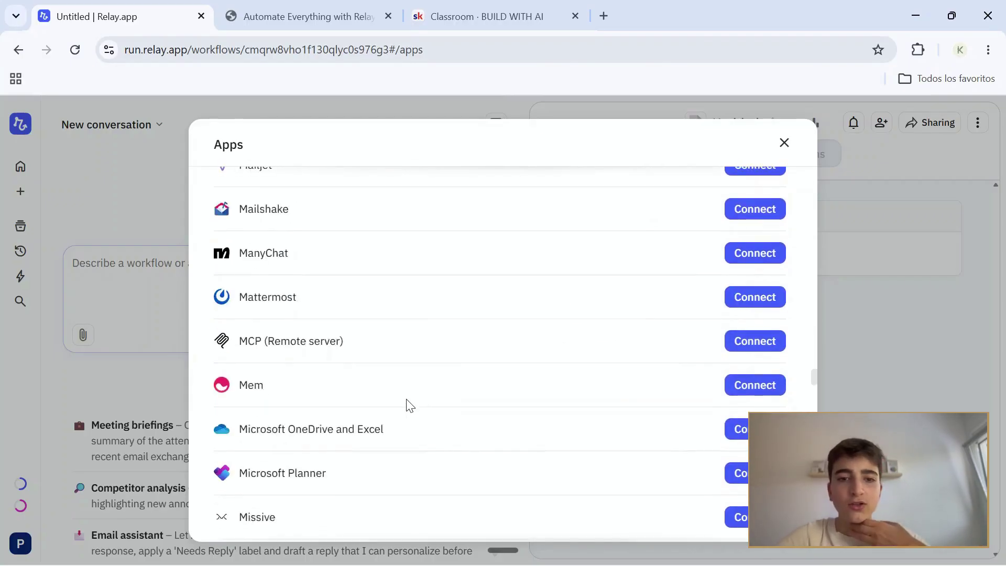
pyautogui.scroll(-20, 407, 398)
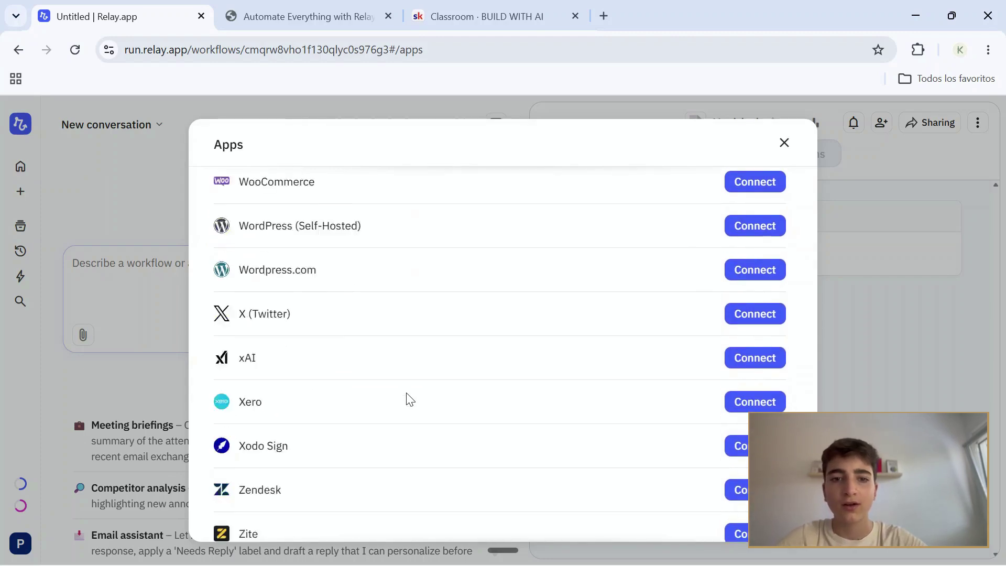
pyautogui.scroll(7, 407, 398)
pyautogui.scroll(20, 419, 406)
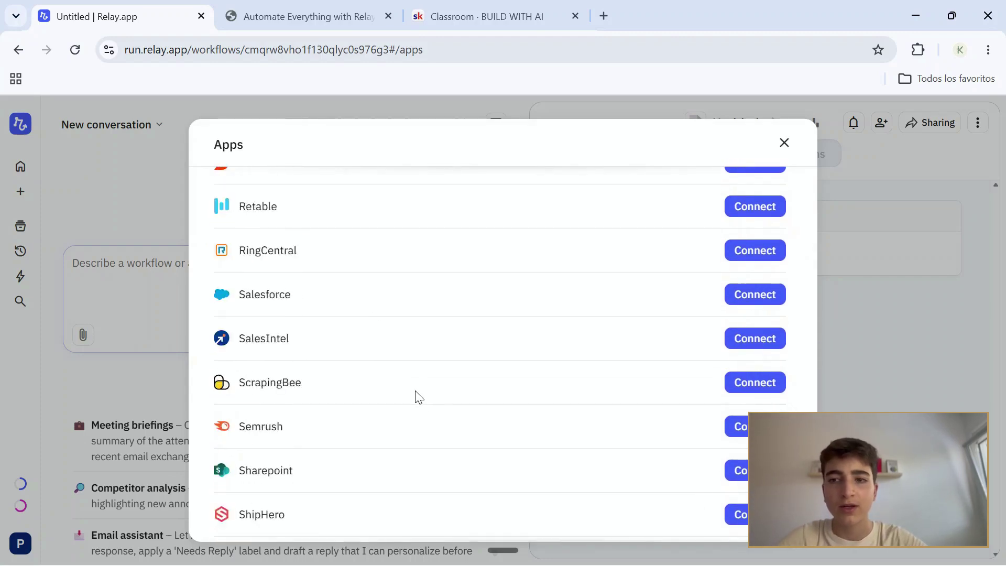
pyautogui.scroll(20, 396, 425)
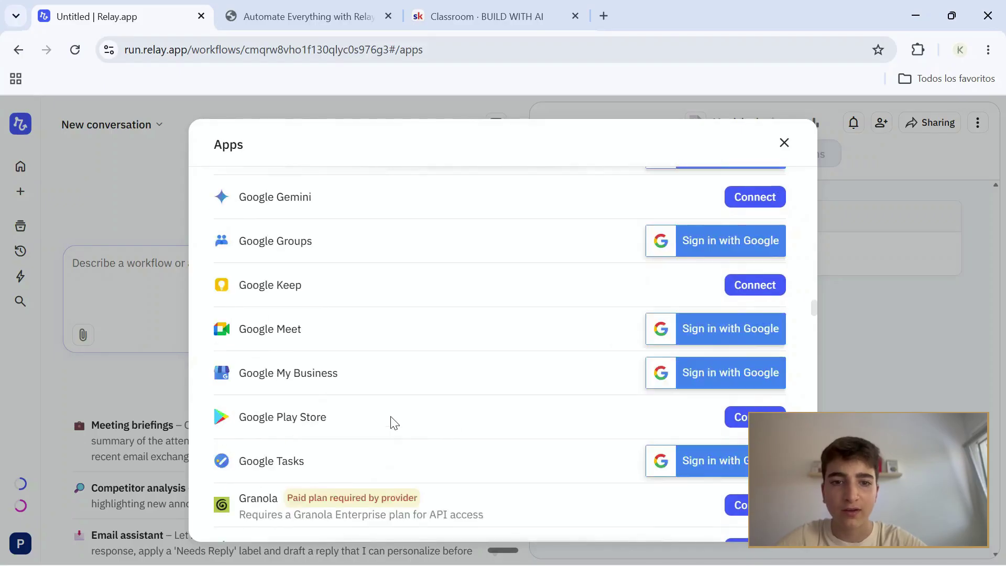
pyautogui.scroll(20, 394, 423)
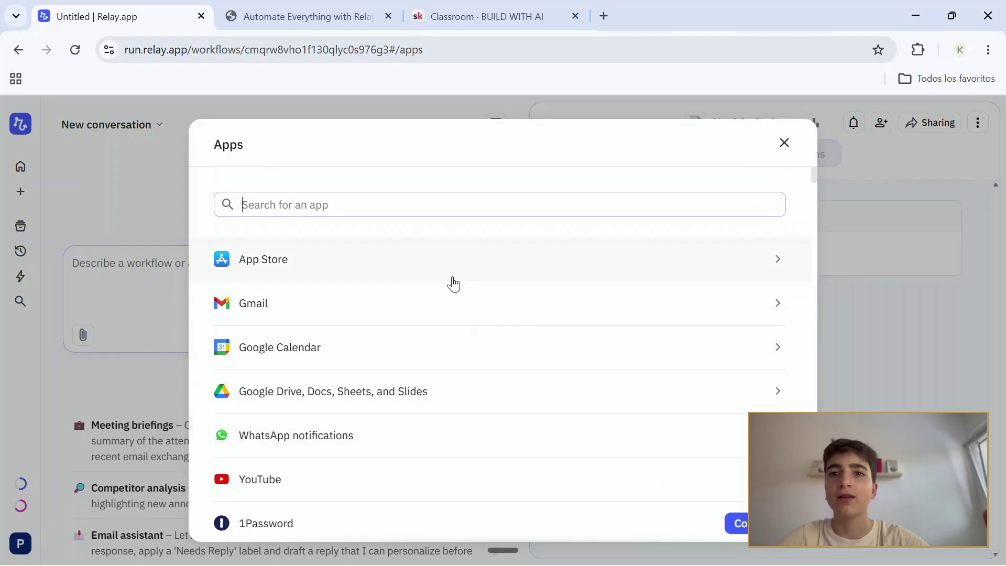
pyautogui.click(784, 142)
# - Return to the home dashboard and collapse the AI assistant so the workspace fills the page
pyautogui.click(20, 166)
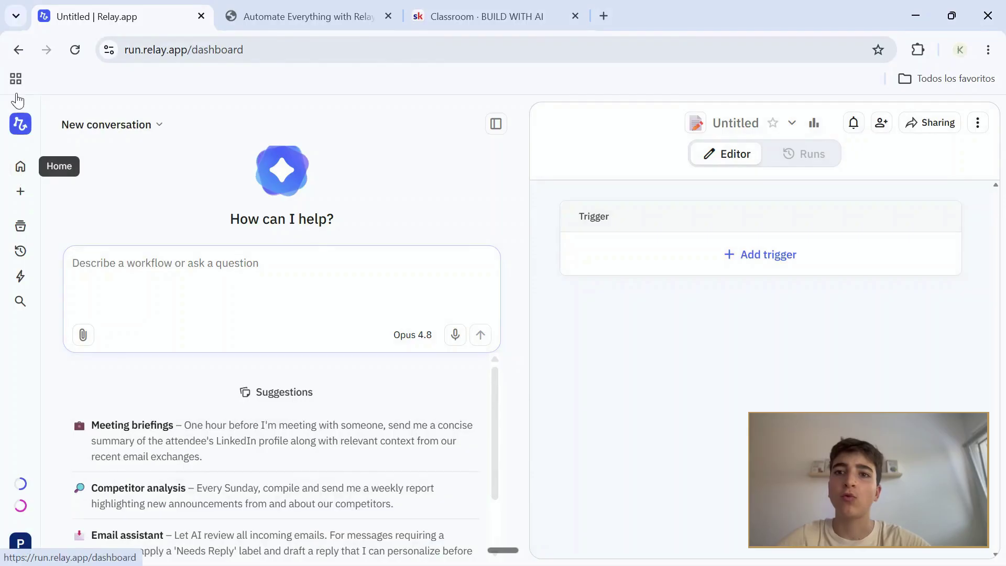
pyautogui.scroll(-1, 598, 337)
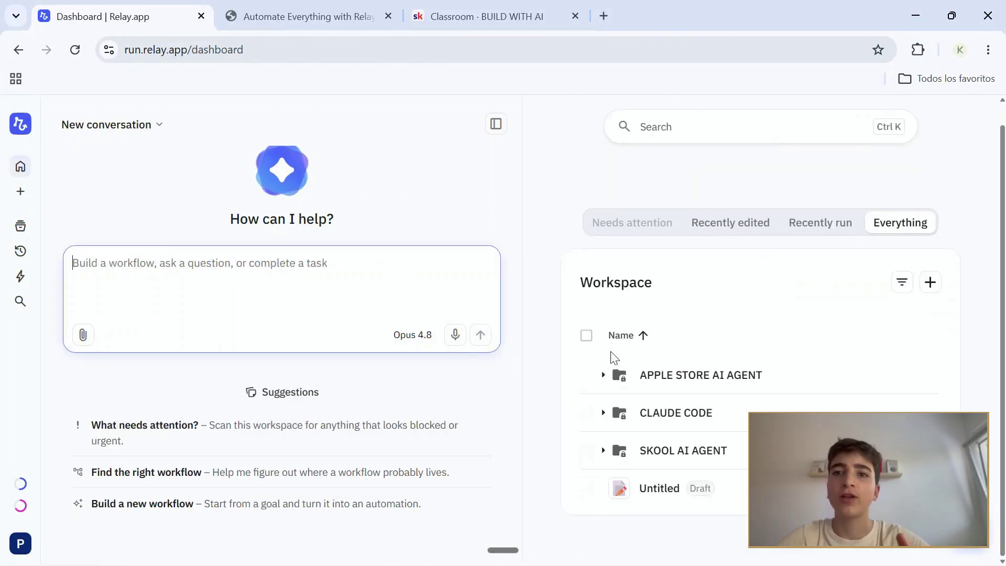
pyautogui.click(496, 130)
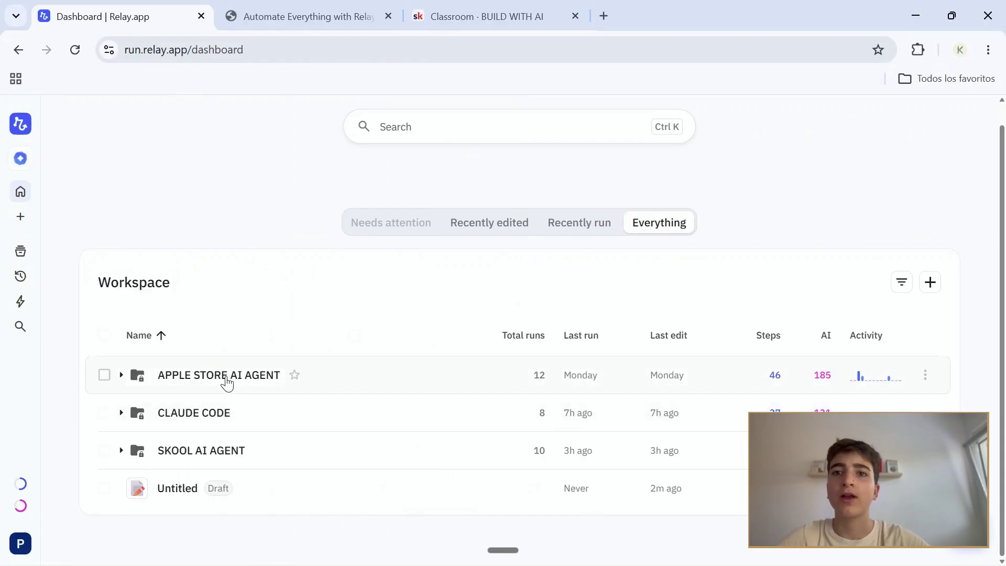
# - Open the APPLE STORE AI AGENT folder in the workspace and look through its contents
pyautogui.click(226, 382)
pyautogui.scroll(-3, 251, 348)
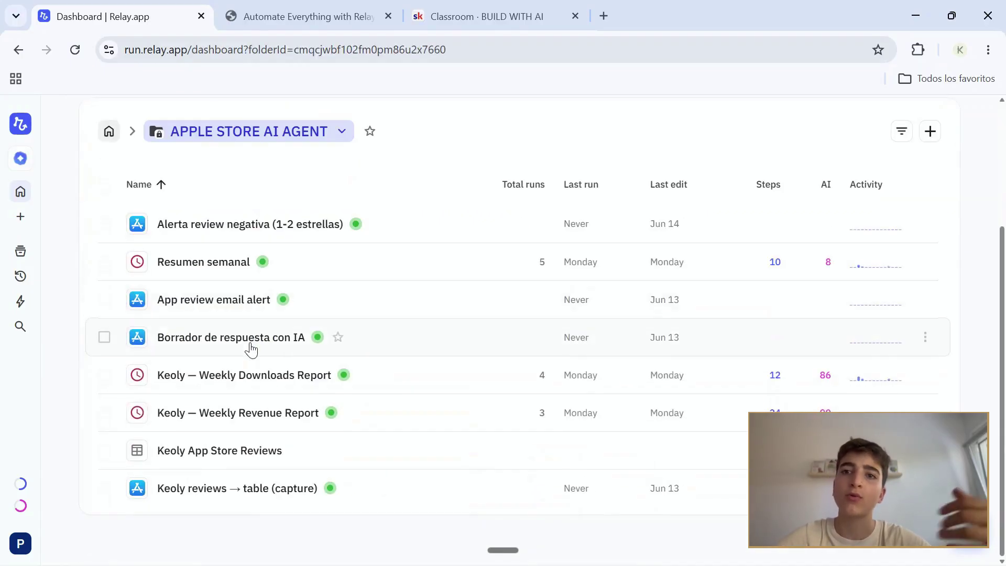
pyautogui.scroll(1, 262, 361)
pyautogui.scroll(-1, 267, 383)
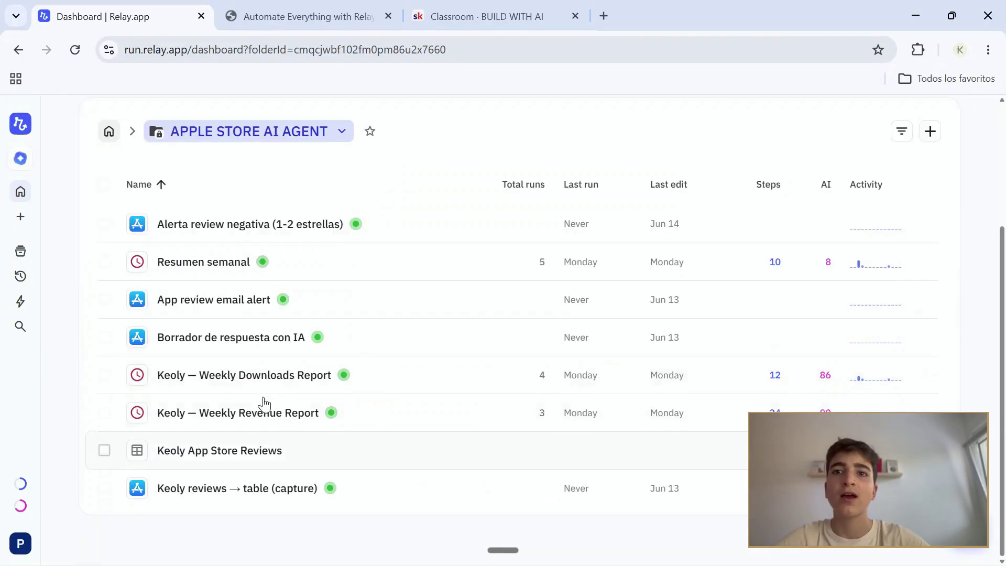
# - Check the plan's usage of steps and AI credits and its reset date
pyautogui.moveTo(23, 486)
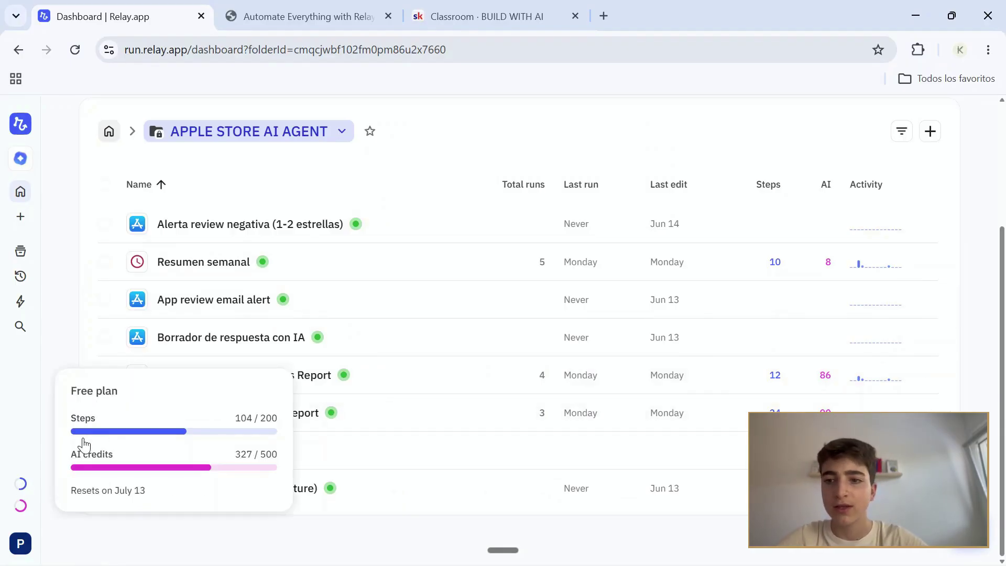
pyautogui.moveTo(164, 440)
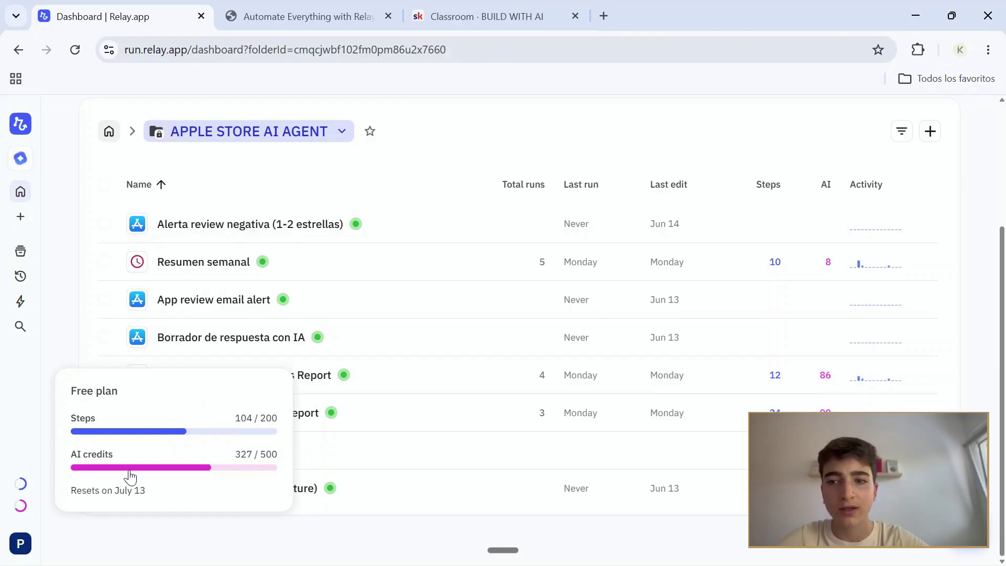
pyautogui.moveTo(136, 476)
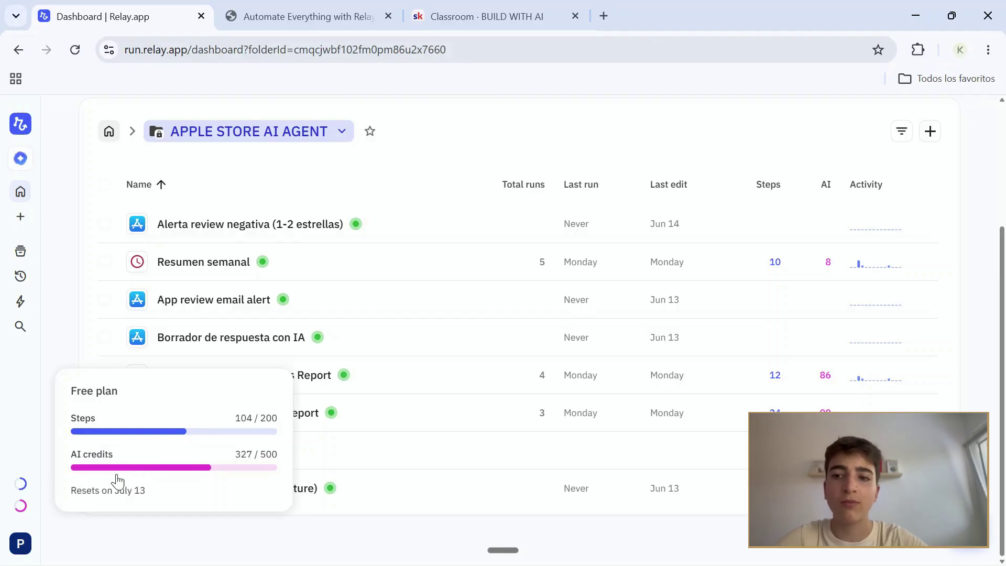
pyautogui.moveTo(137, 494)
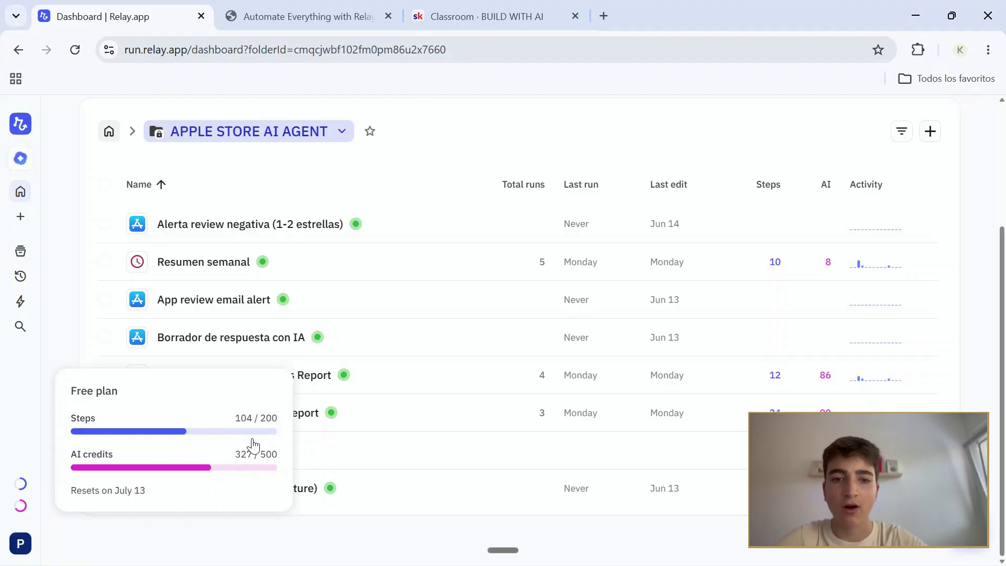
# - Review the names and run statistics of the workflows in the APPLE STORE AI AGENT folder
pyautogui.scroll(3, 326, 193)
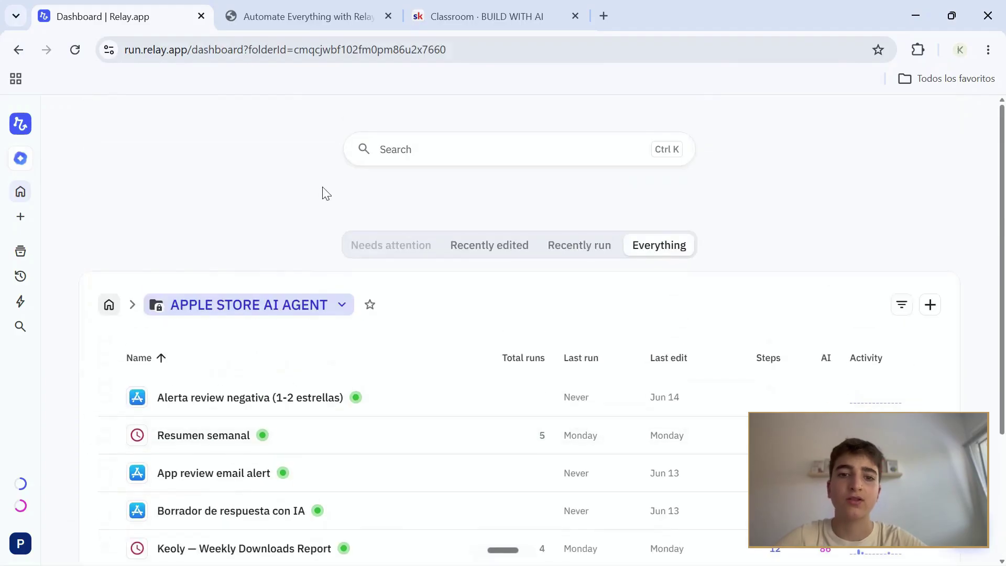
pyautogui.scroll(-3, 328, 281)
pyautogui.scroll(3, 325, 377)
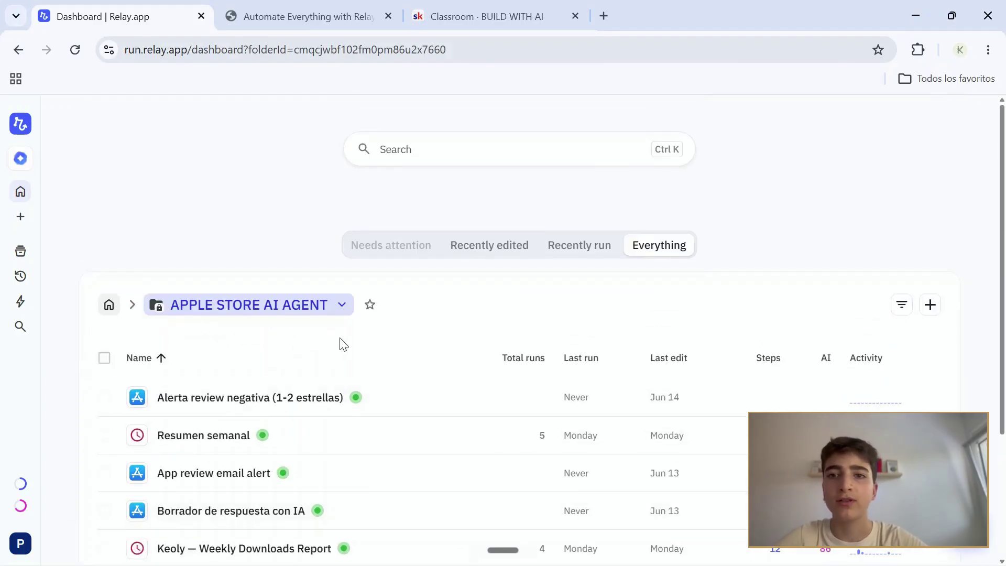
pyautogui.scroll(-2, 341, 345)
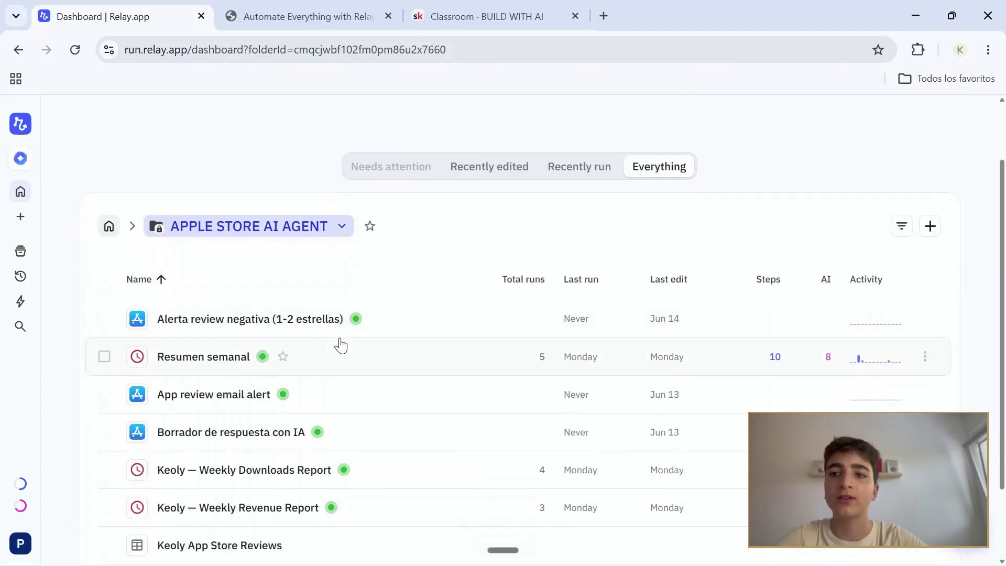
pyautogui.scroll(-2, 340, 346)
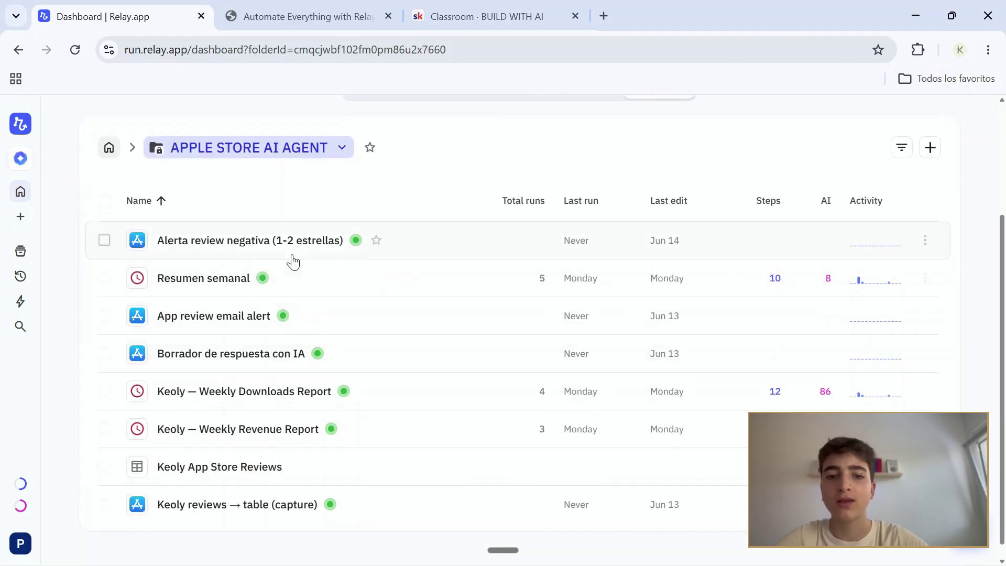
pyautogui.scroll(-1, 263, 309)
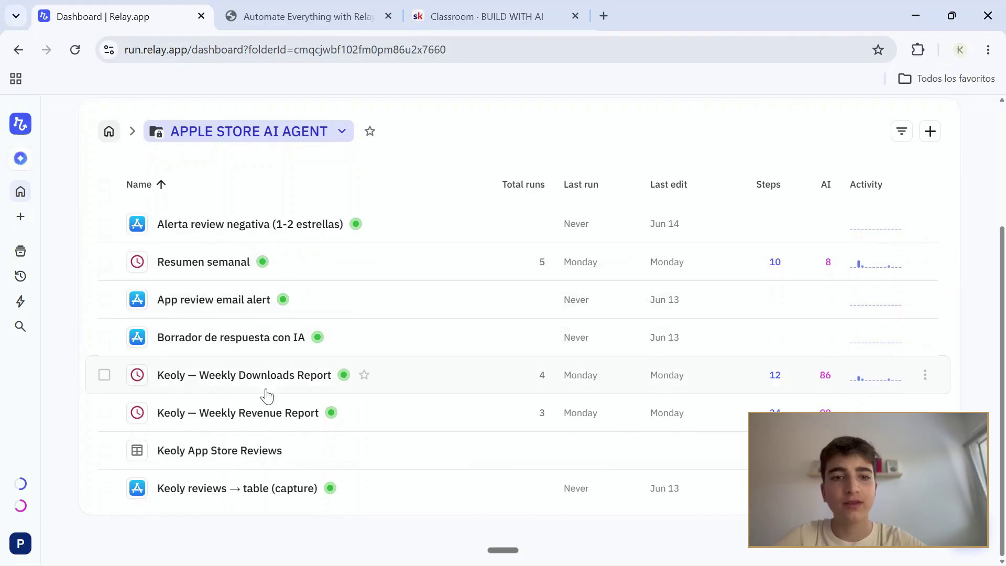
# - Open the App review email alert workflow from the folder and show its editor with the AI assistant collapsed
pyautogui.click(242, 311)
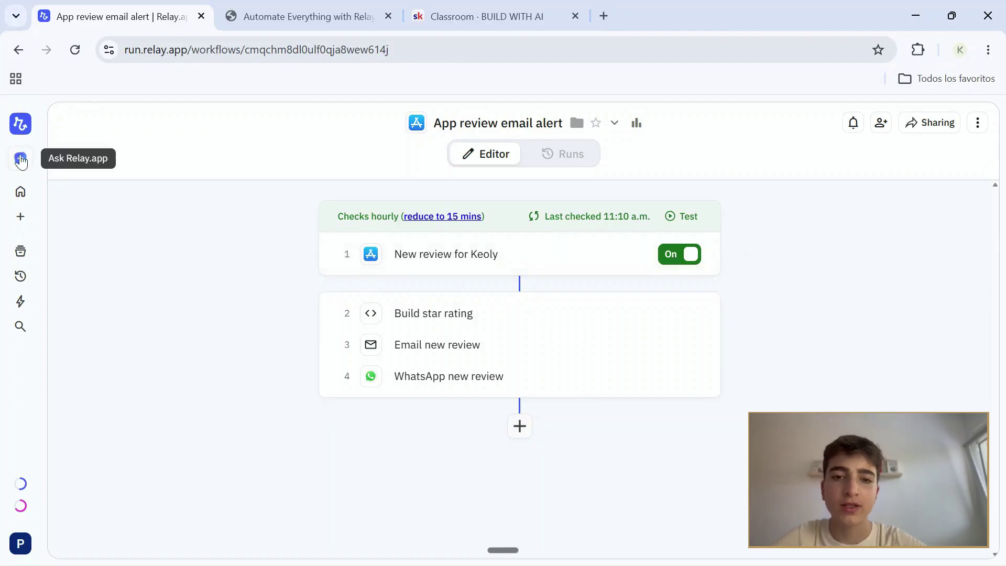
pyautogui.click(20, 158)
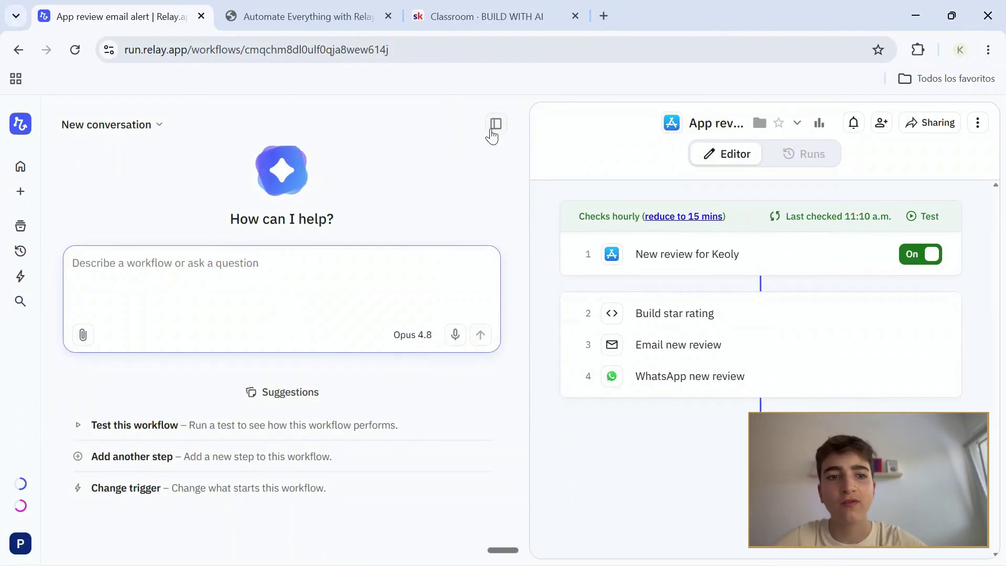
pyautogui.click(495, 125)
# - Turn the New review for Keoly trigger off and back on, and check its settings
pyautogui.click(682, 256)
pyautogui.click(675, 258)
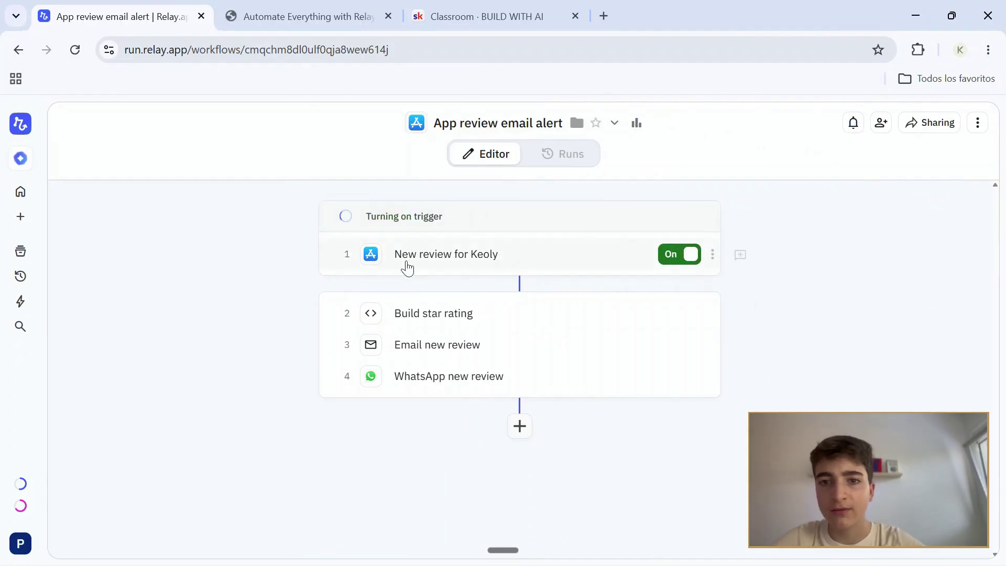
pyautogui.click(435, 266)
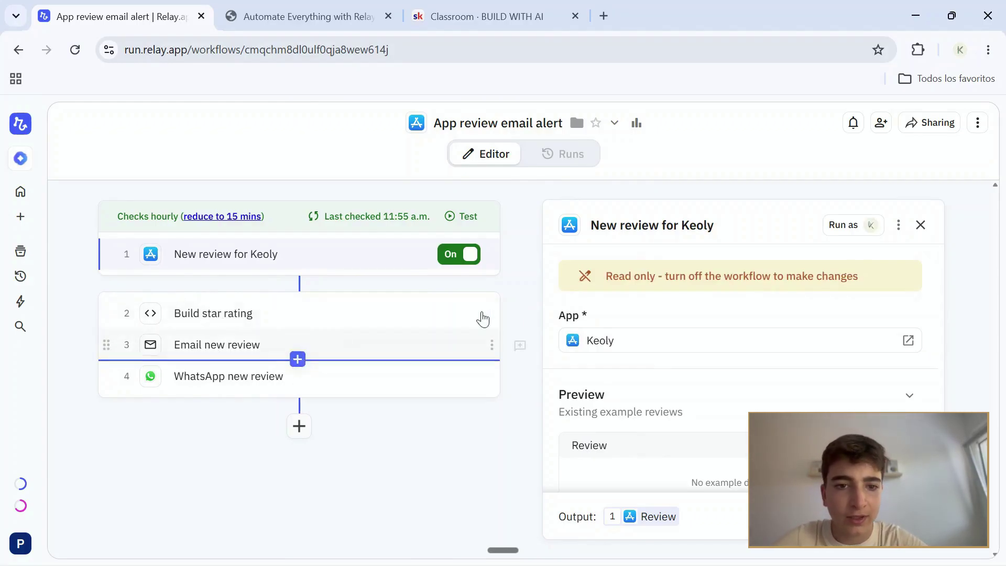
pyautogui.click(921, 225)
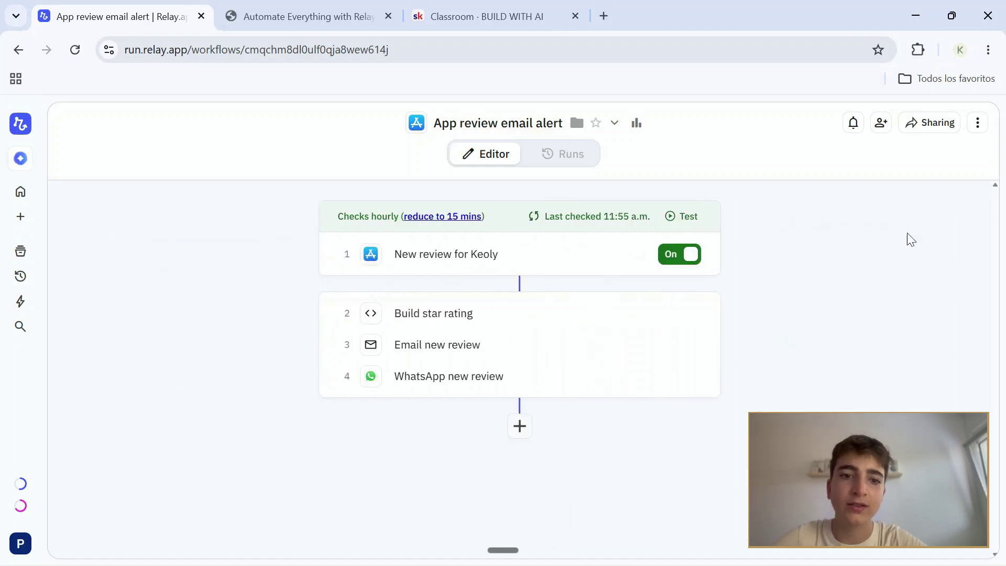
# - Return to the APPLE STORE AI AGENT folder and open the Keoly — Weekly Downloads Report workflow
pyautogui.click(19, 50)
pyautogui.scroll(-2, 335, 314)
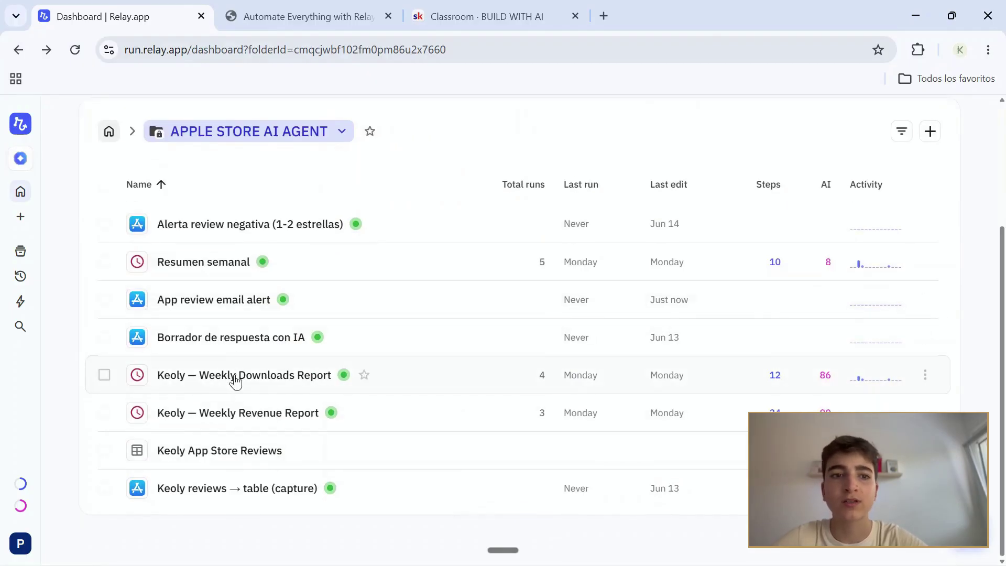
pyautogui.click(310, 389)
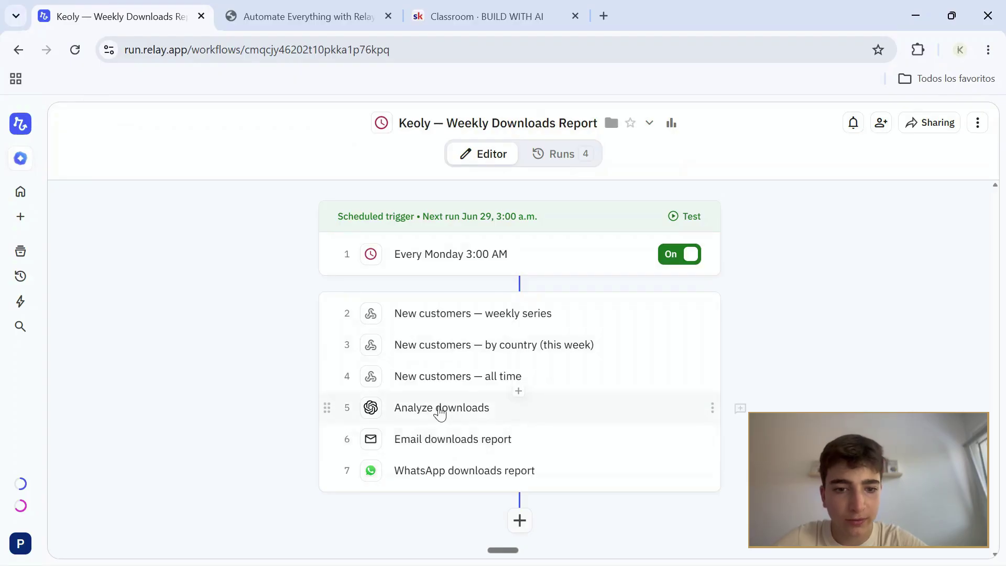
# - Examine the prompt, model and advanced settings of the Analyze downloads AI step, and close it
pyautogui.click(440, 408)
pyautogui.scroll(-15, 315, 262)
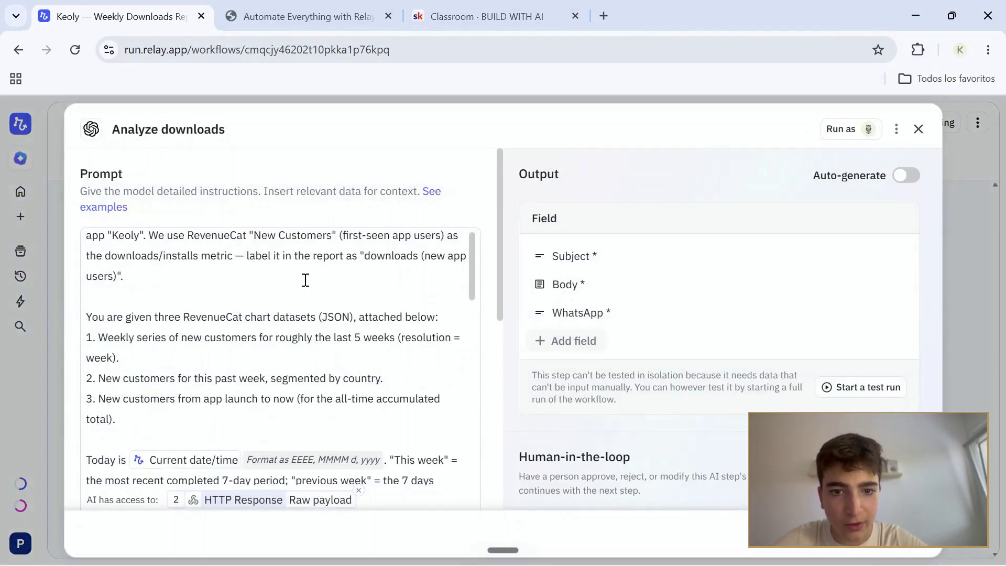
pyautogui.scroll(-10, 330, 313)
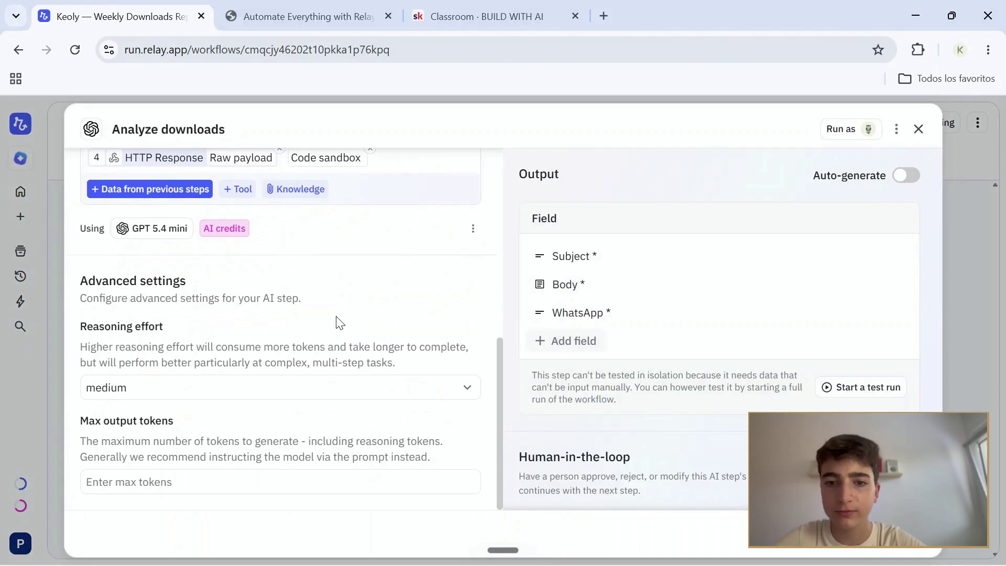
pyautogui.scroll(5, 335, 315)
pyautogui.scroll(2, 337, 316)
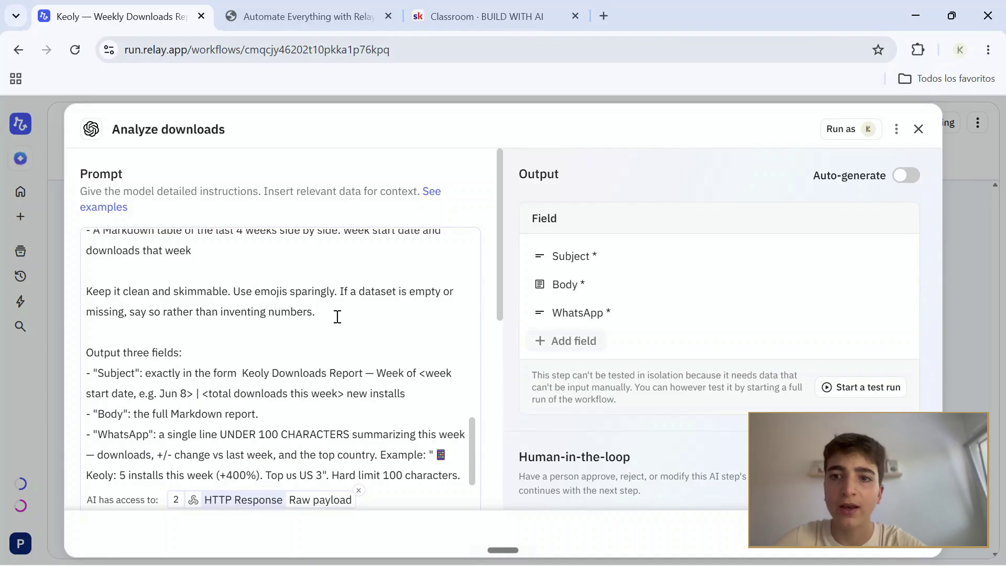
pyautogui.scroll(10, 338, 316)
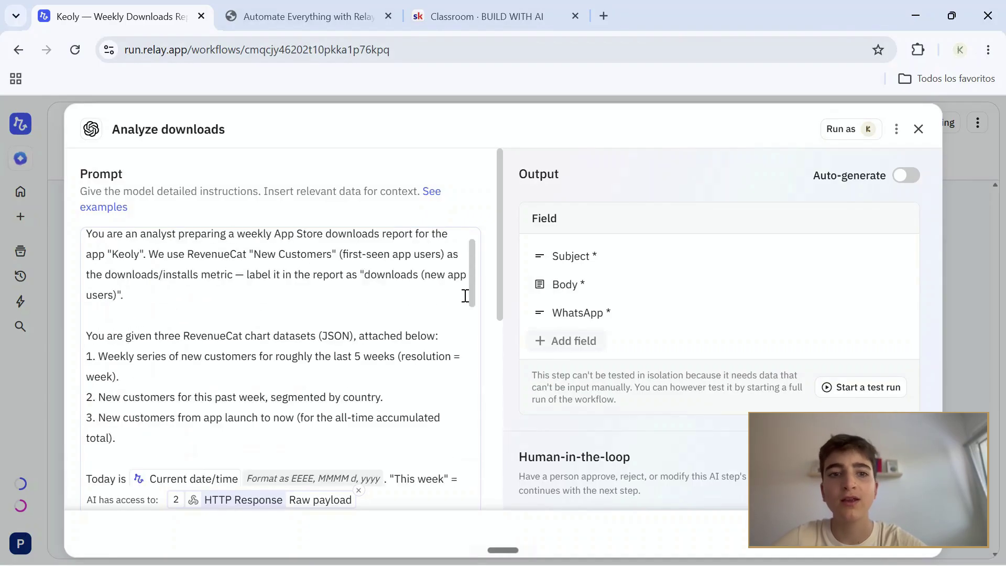
pyautogui.click(918, 129)
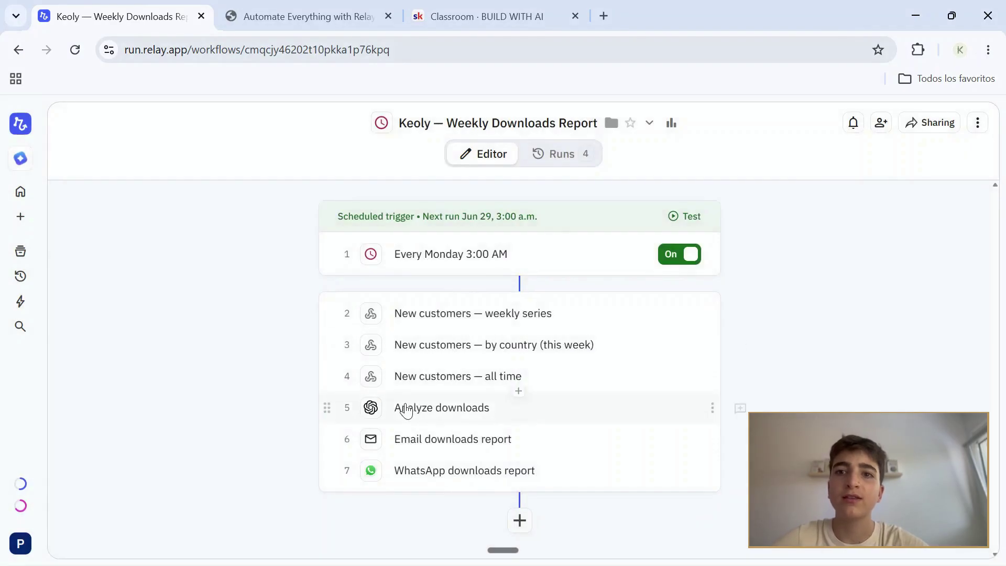
# - Check the plan's AI credit usage and go back through the home dashboard to the APPLE STORE AI AGENT folder
pyautogui.moveTo(28, 498)
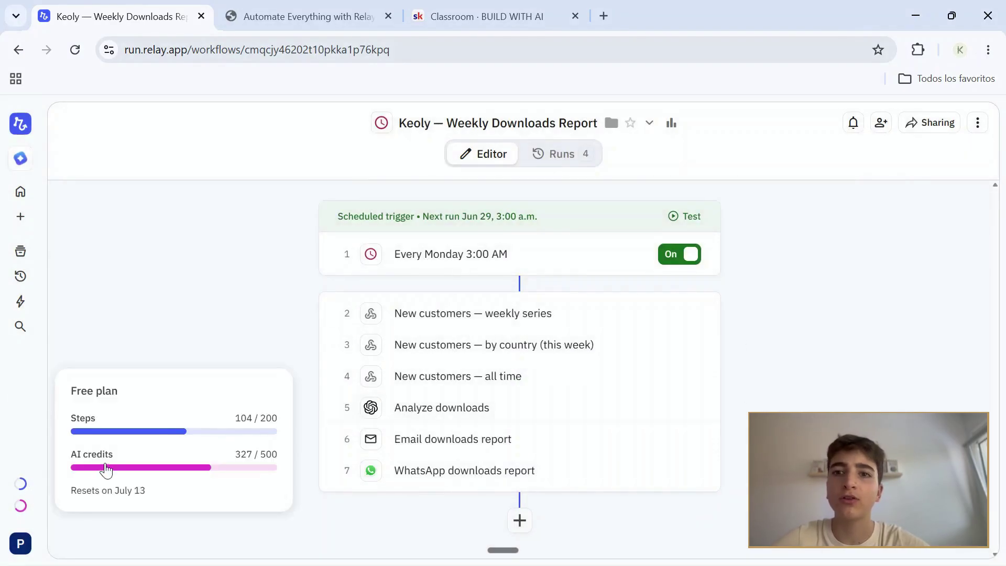
pyautogui.click(27, 191)
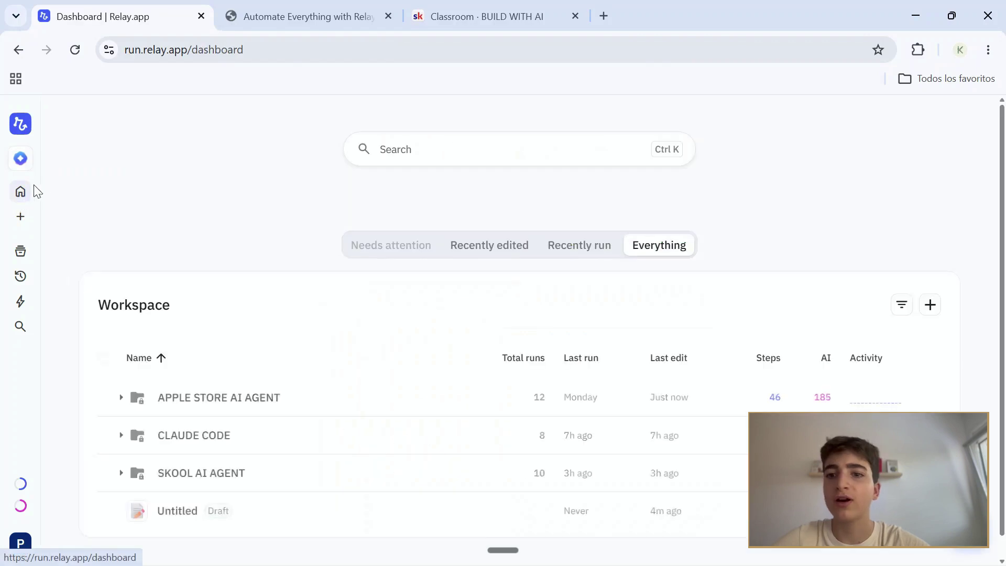
pyautogui.click(215, 399)
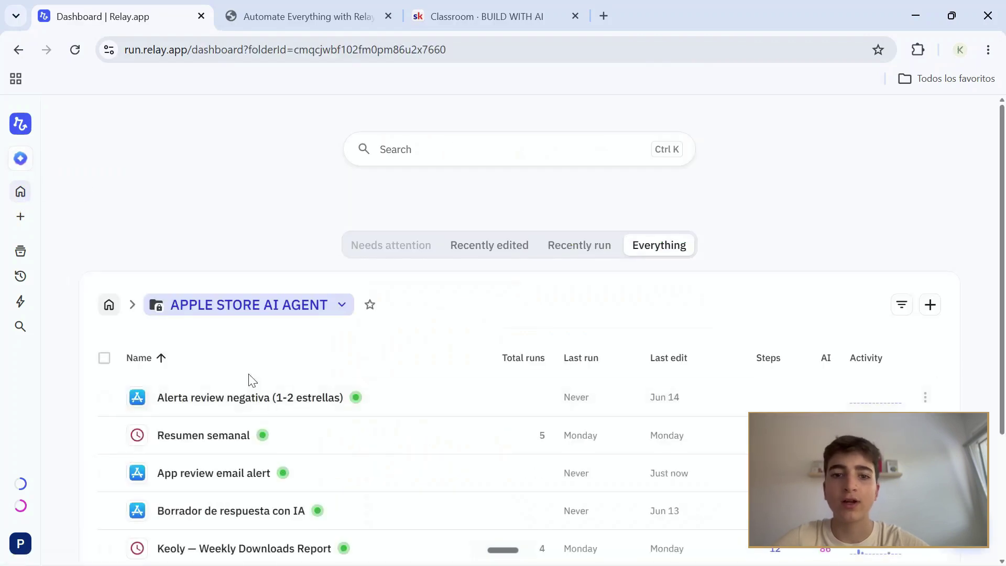
pyautogui.scroll(-3, 257, 378)
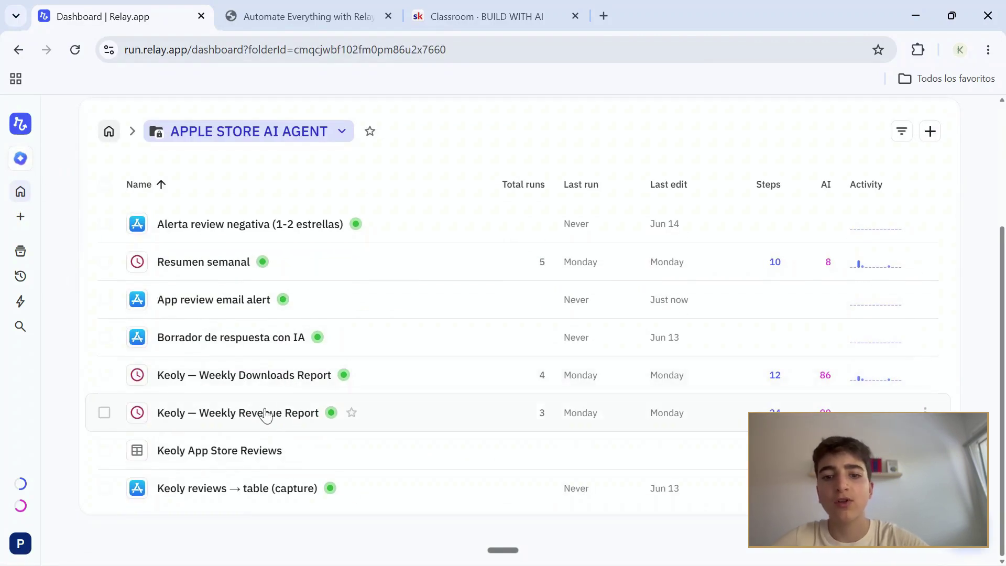
# - Open the Keoly — Weekly Revenue Report workflow and look through its steps from the scheduled trigger to the WhatsApp report
pyautogui.click(259, 423)
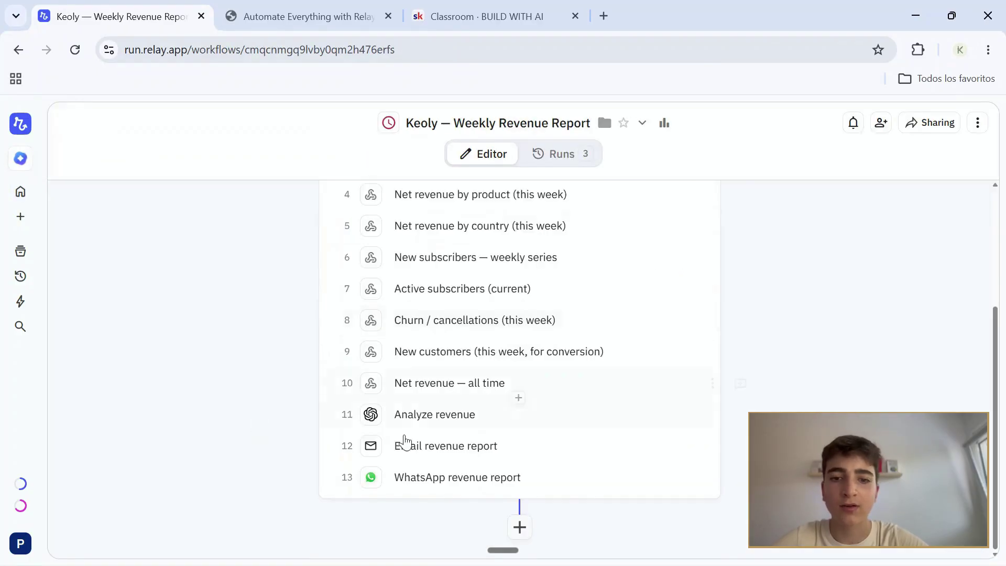
pyautogui.scroll(-4, 291, 261)
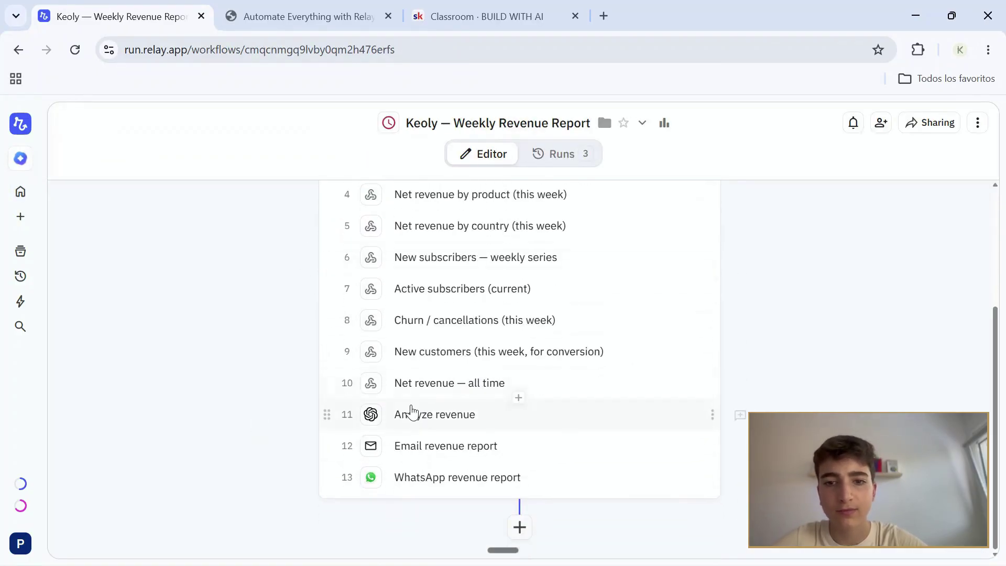
pyautogui.scroll(3, 450, 420)
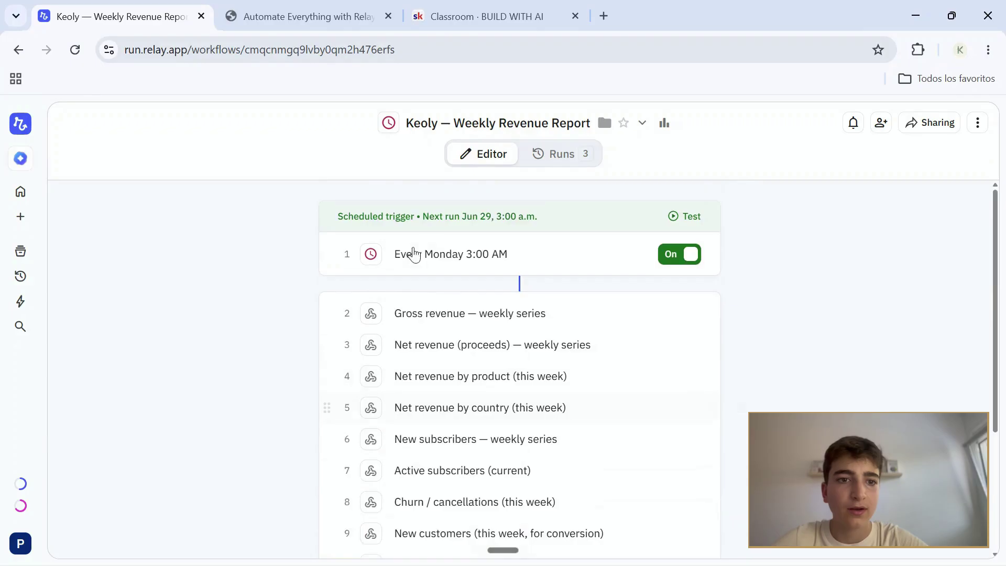
pyautogui.scroll(-3, 415, 253)
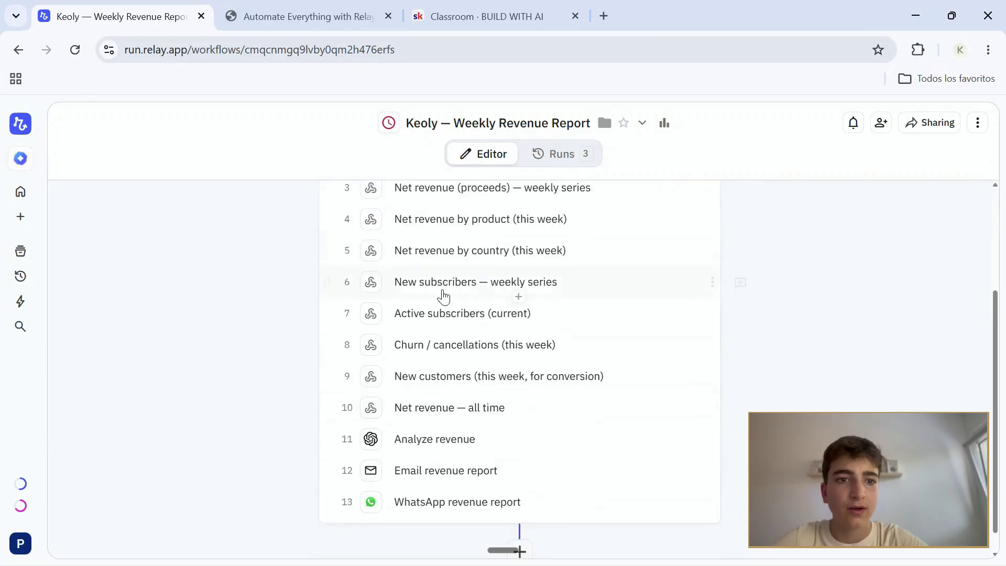
# - Look at the workflows in the SKOOL AI AGENT folder and return to the workspace overview
pyautogui.click(18, 49)
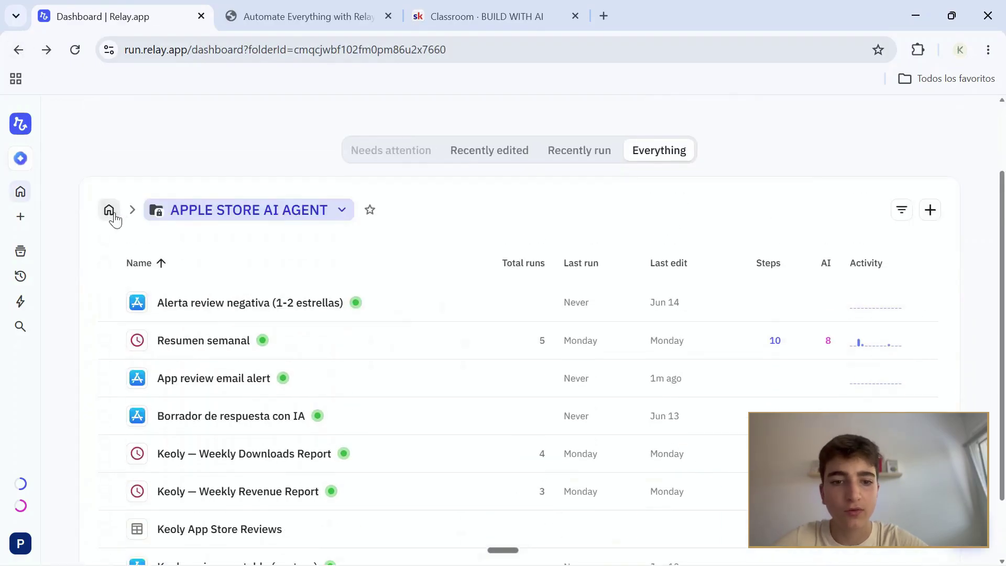
pyautogui.click(110, 211)
pyautogui.click(206, 453)
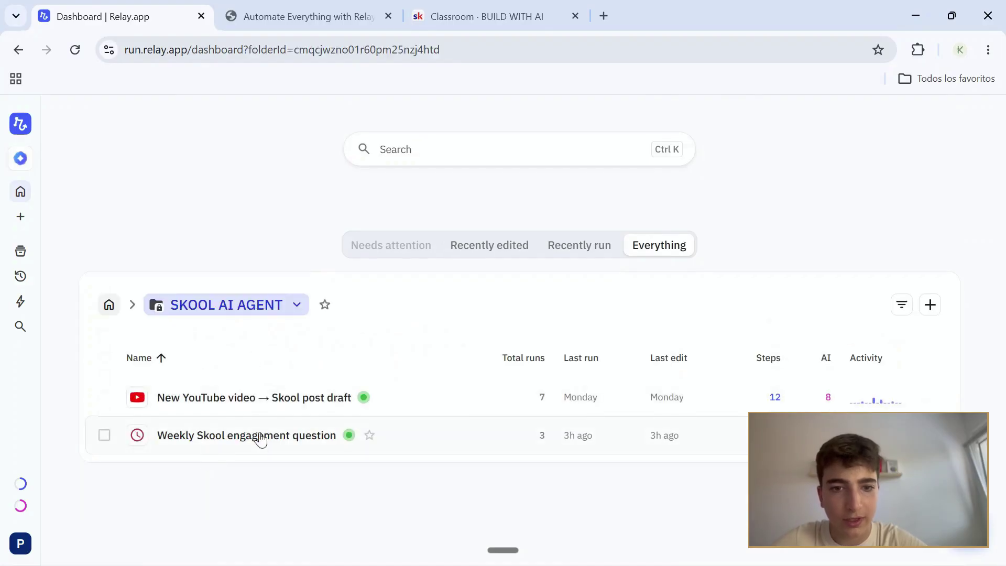
pyautogui.click(108, 309)
pyautogui.scroll(1, 320, 361)
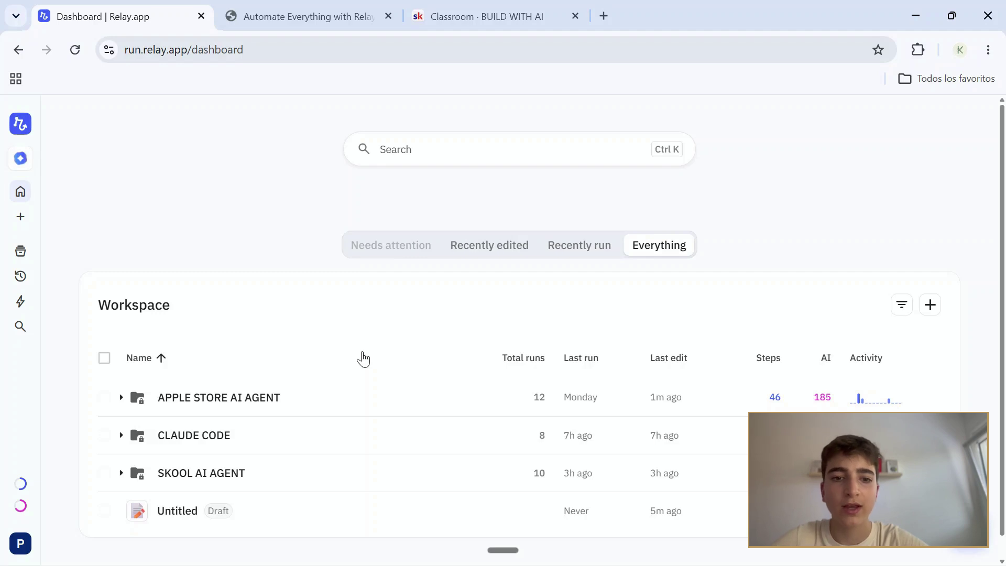
# - Create a new workflow and fill the assistant's request with the YouTube video summarizer suggestion
pyautogui.scroll(-1, 363, 360)
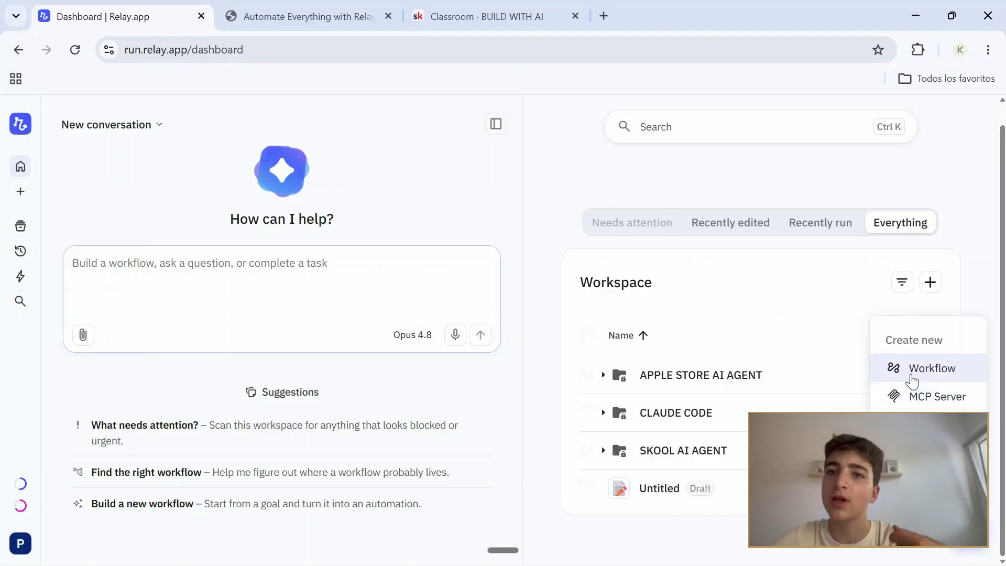
pyautogui.click(909, 370)
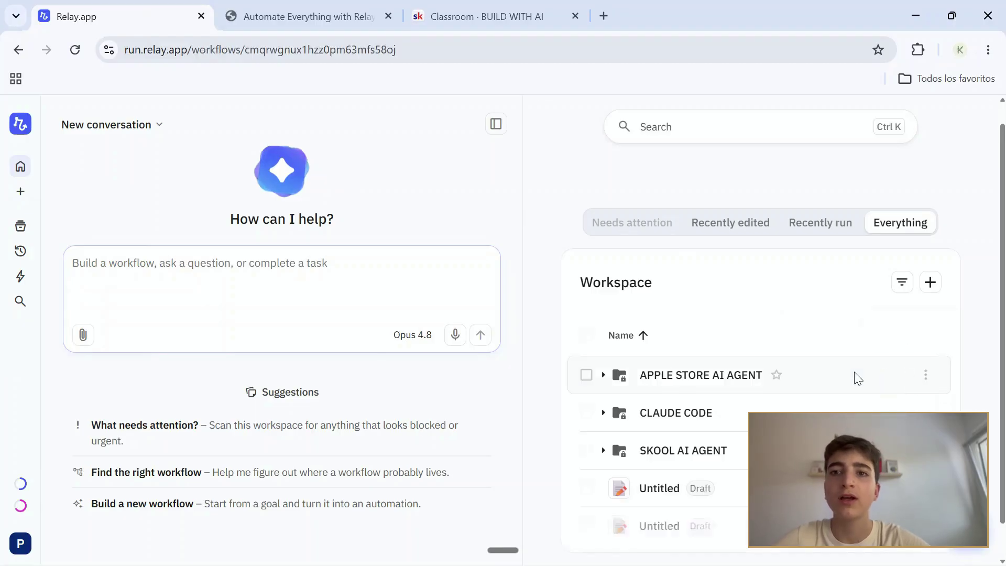
pyautogui.scroll(-2, 210, 409)
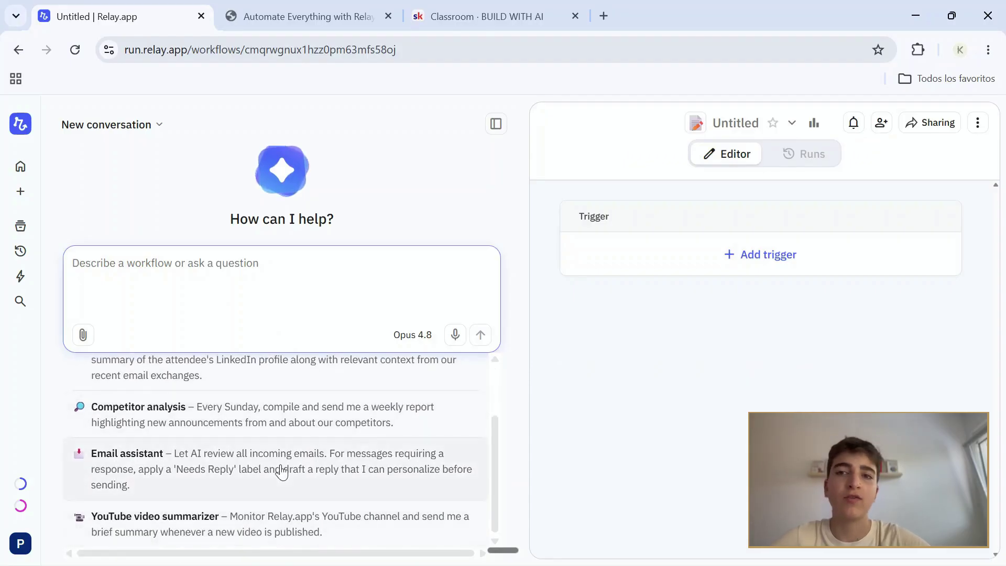
pyautogui.scroll(2, 282, 471)
pyautogui.scroll(-2, 282, 471)
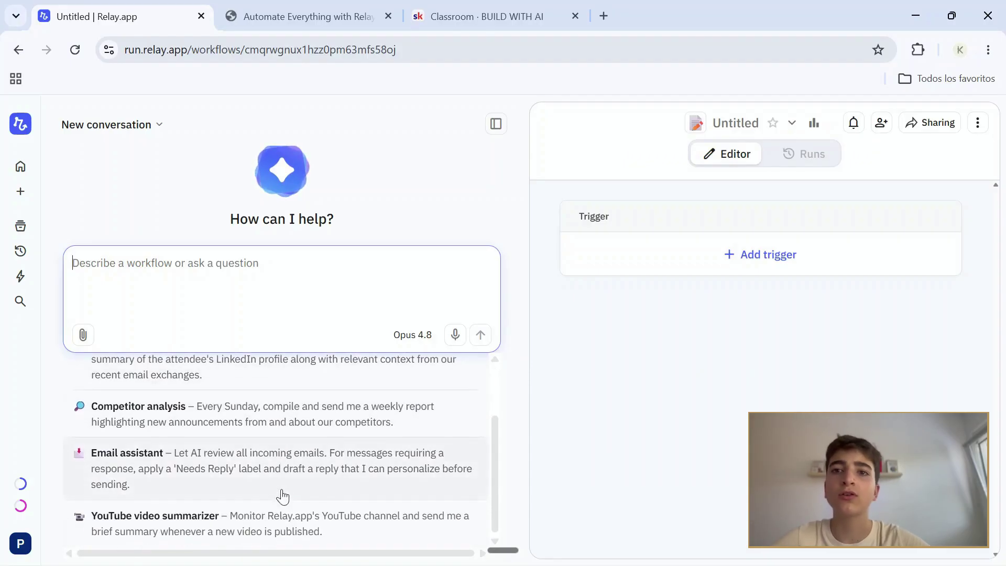
pyautogui.click(283, 529)
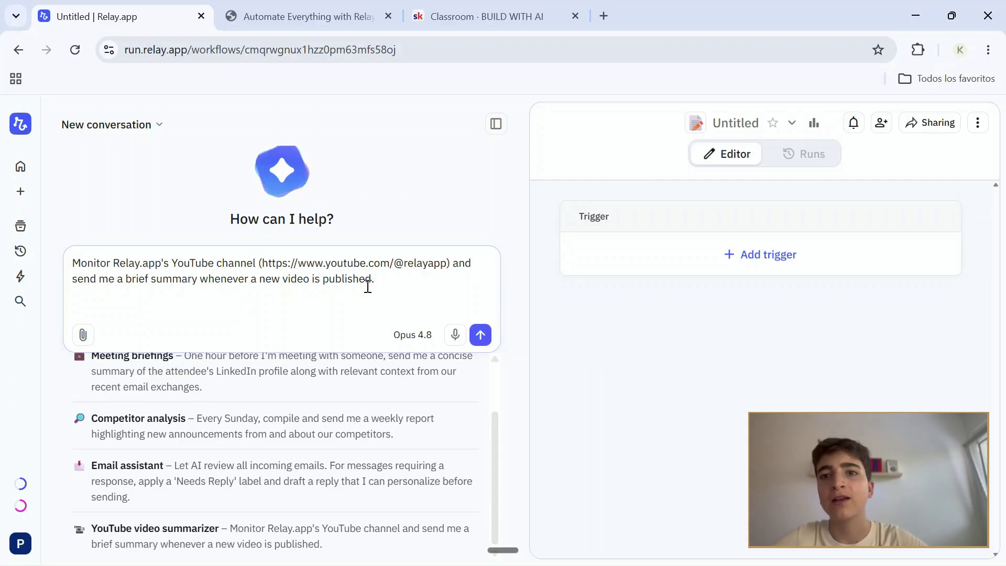
# - Replace the channel name Relay.app in the assistant's request with Nate Herk
pyautogui.moveTo(449, 262); pyautogui.dragTo(265, 263)
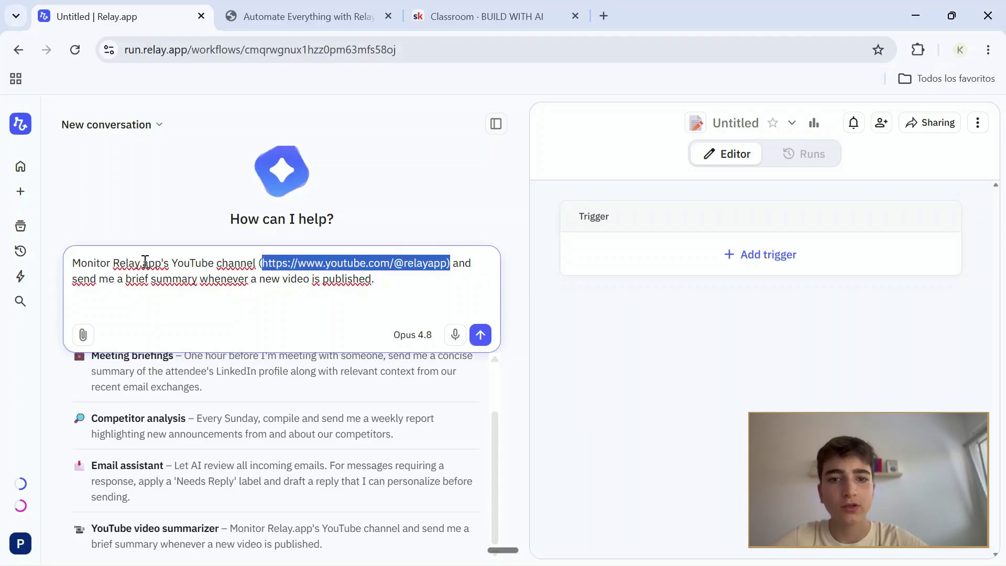
pyautogui.moveTo(162, 263); pyautogui.dragTo(115, 273)
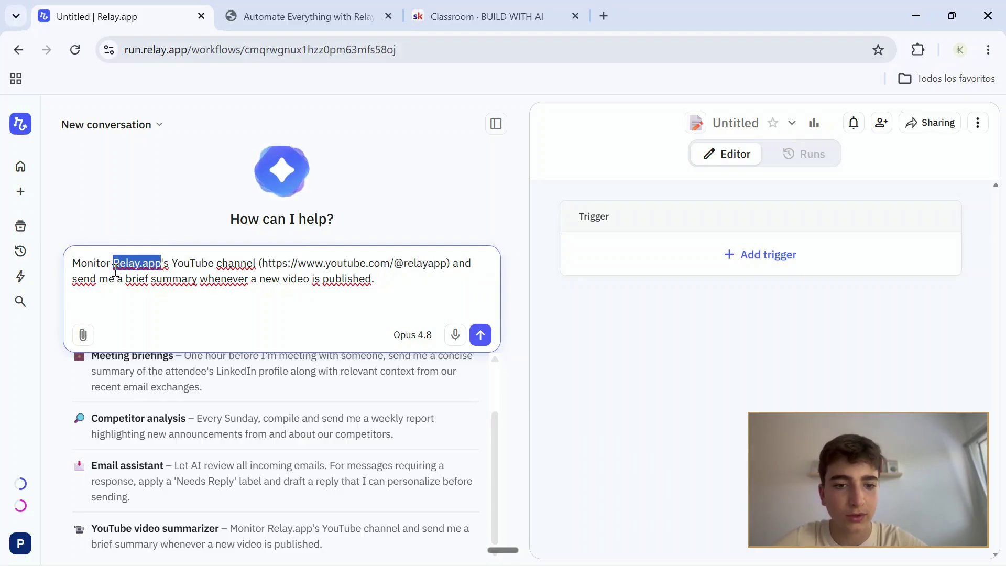
pyautogui.write('Nate H')
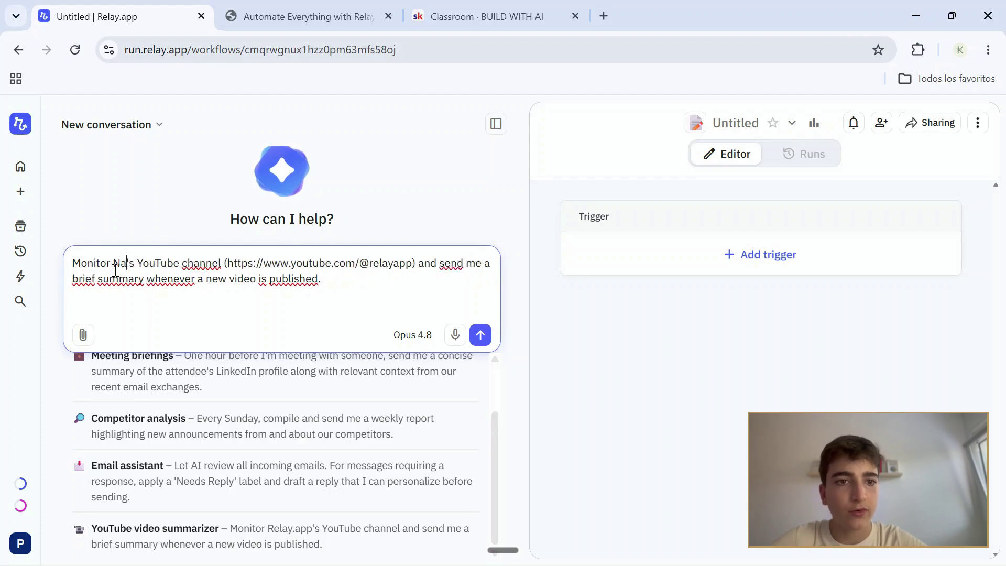
pyautogui.write('erk')
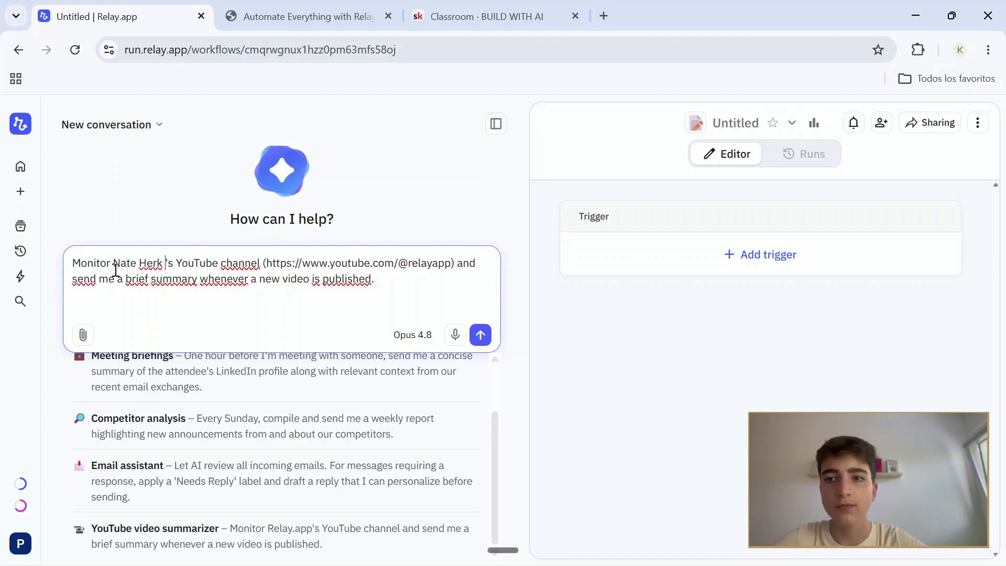
pyautogui.press('BackSpace')
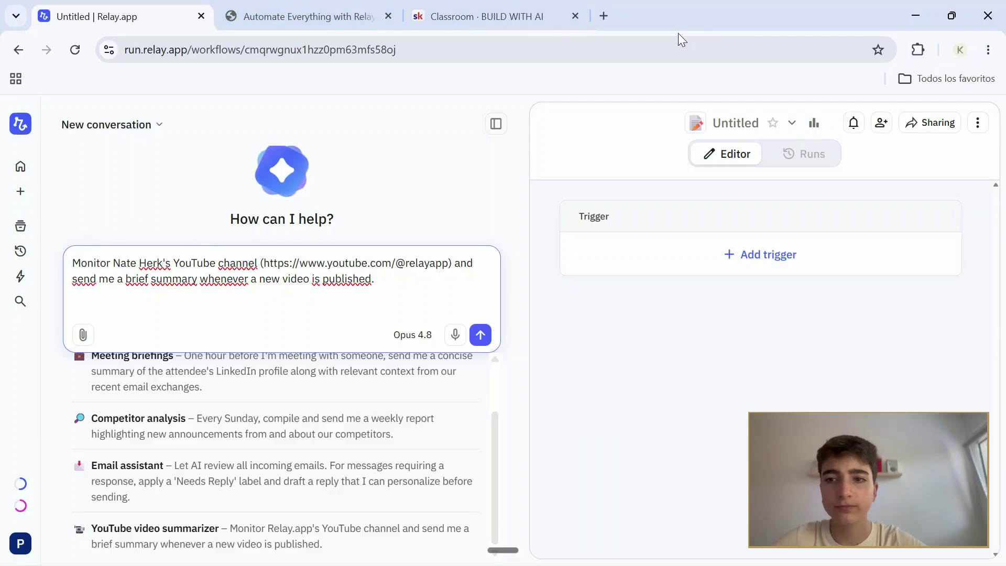
# - Open Nate Herk's YouTube channel page in a new browser tab
pyautogui.hotkey('ctrl', 't')
pyautogui.write('nate herk')
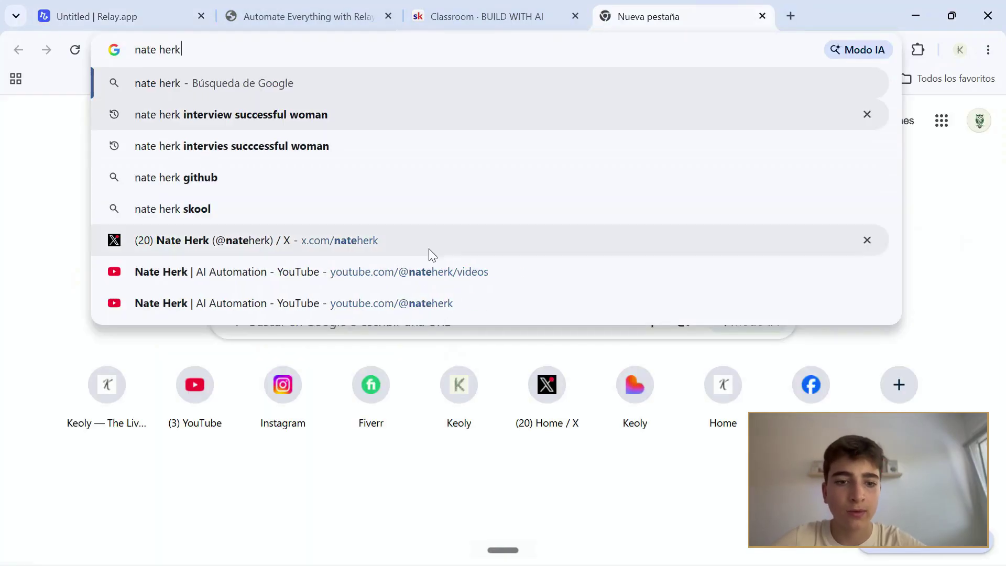
pyautogui.click(451, 302)
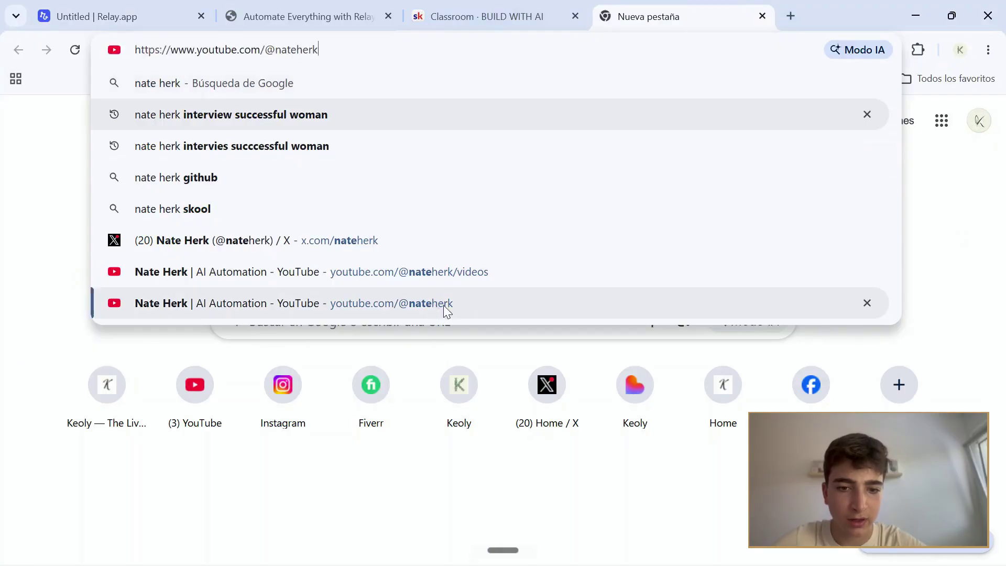
# - Take the handle nateherk from the channel page's address, close that tab, and replace the channel link in the assistant's request with it
pyautogui.doubleClick(456, 47)
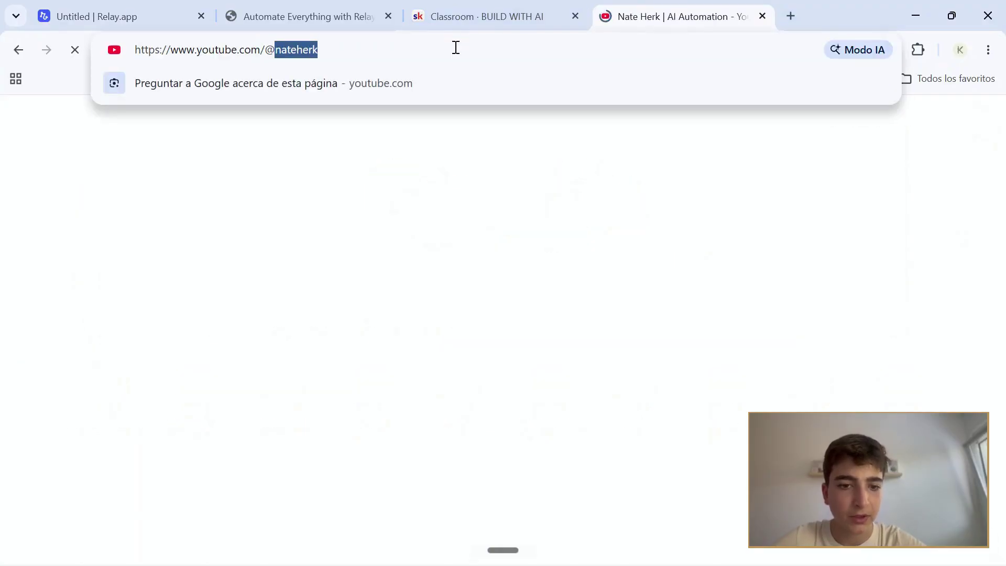
pyautogui.click(762, 16)
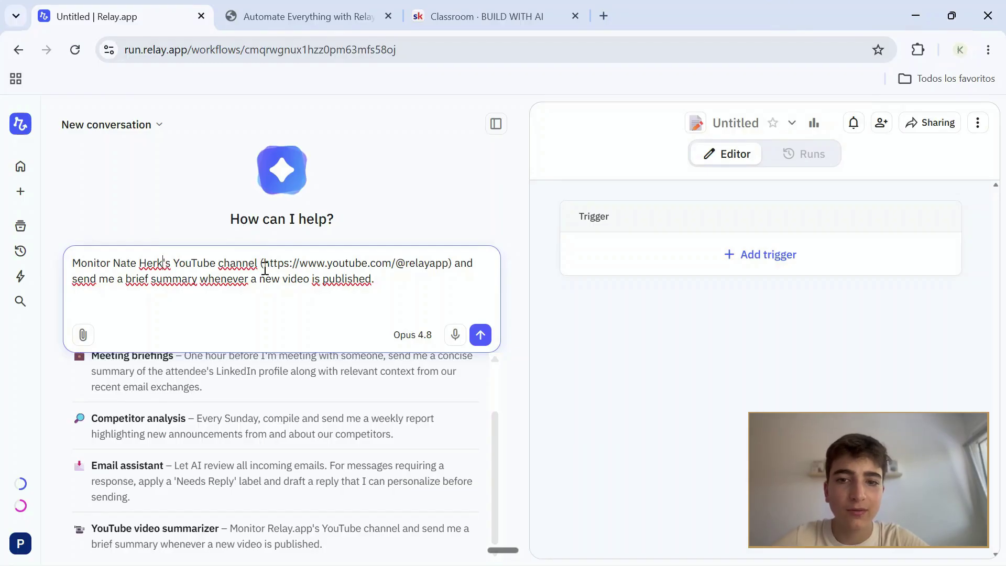
pyautogui.moveTo(263, 266); pyautogui.dragTo(454, 263)
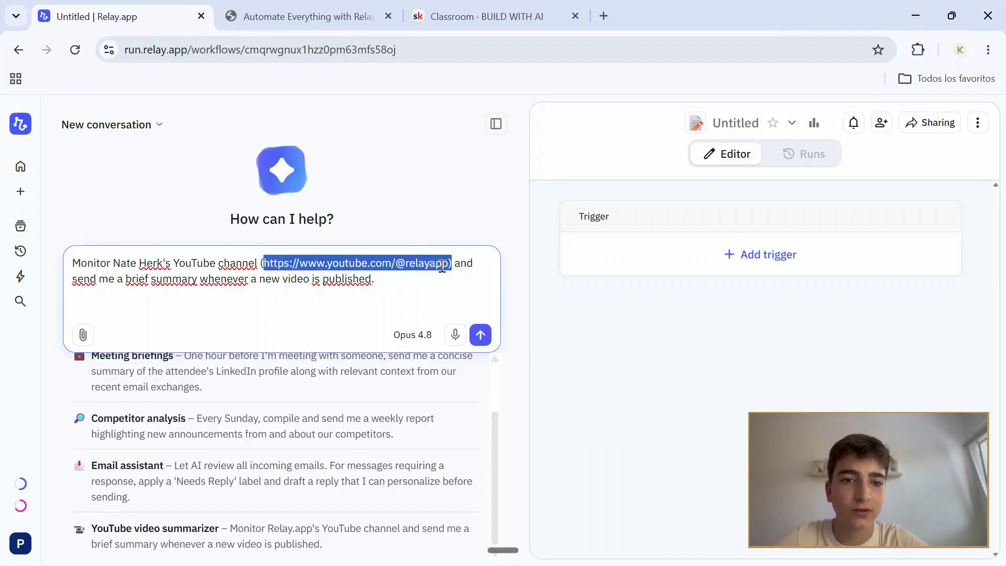
pyautogui.write('nateherk')
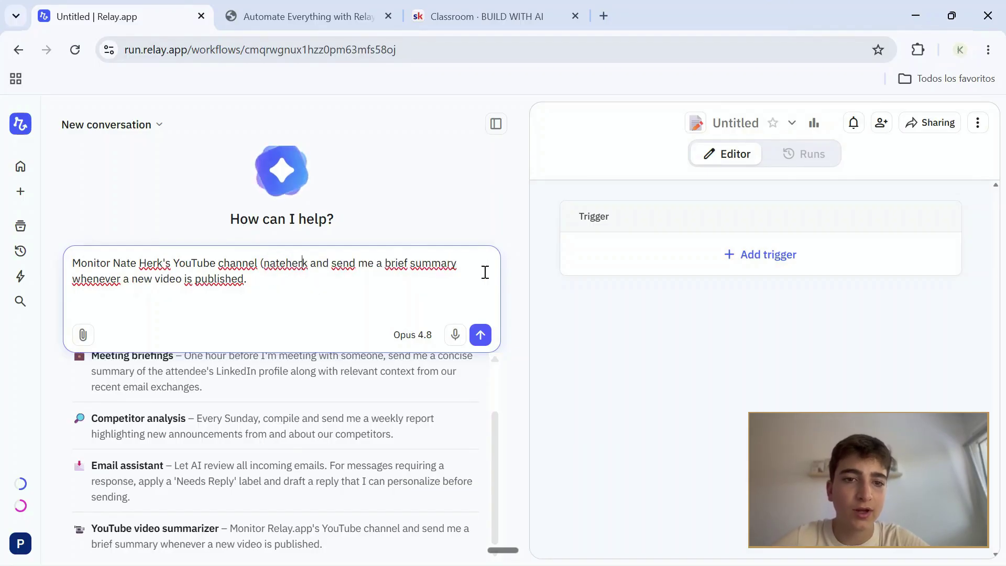
# - Remove the handle and the leftover opening parenthesis after "YouTube channel" in the request
pyautogui.press('BackSpace')
pyautogui.press('BackSpace')
pyautogui.press('BackSpace')
pyautogui.press('BackSpace')
pyautogui.press('BackSpace')
pyautogui.press('BackSpace')
pyautogui.press('BackSpace')
pyautogui.press('BackSpace')
pyautogui.press('BackSpace')
pyautogui.press('BackSpace')
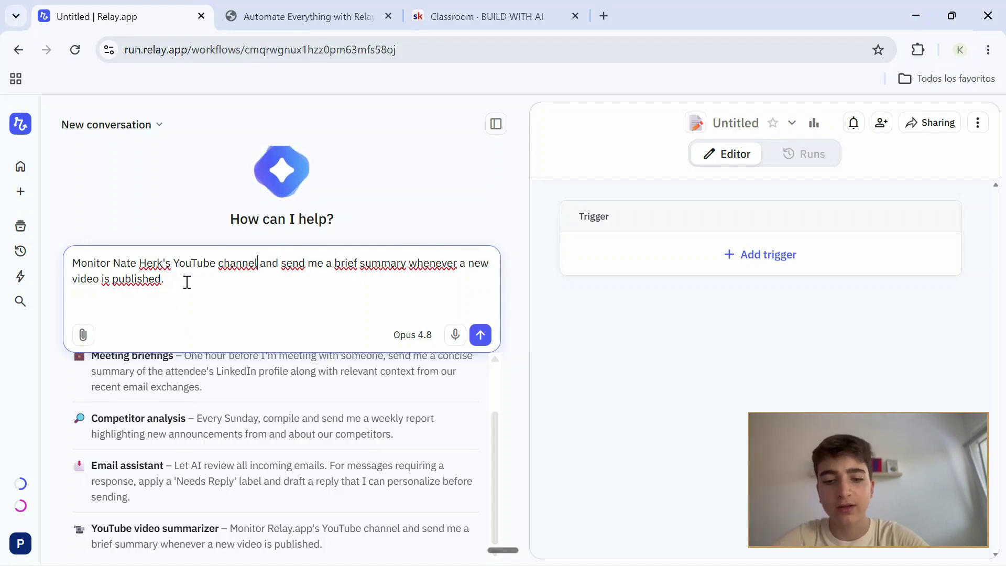
# - Add "sned me via gmail to my email, and" after the final sentence of the request
pyautogui.press('BackSpace')
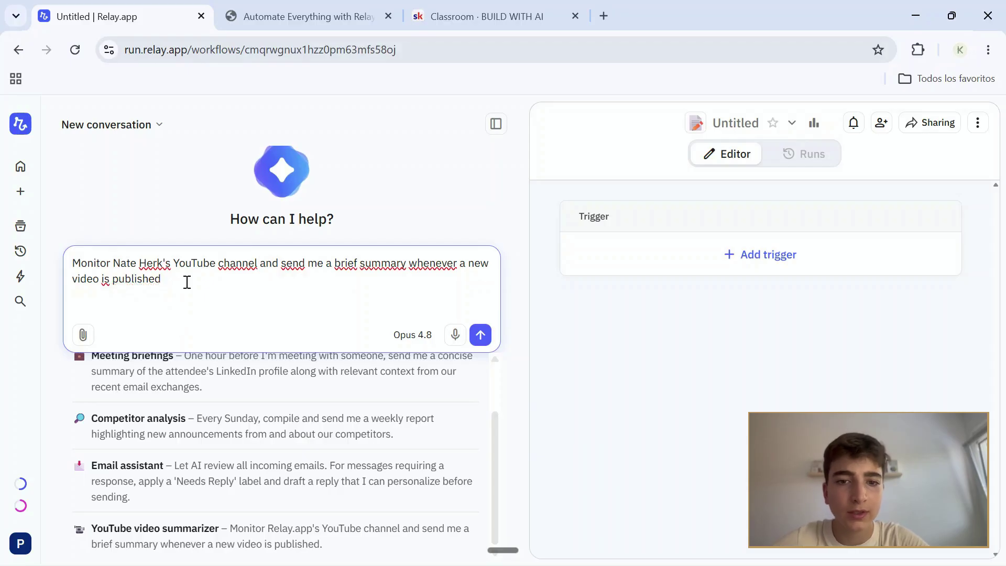
pyautogui.write('.')
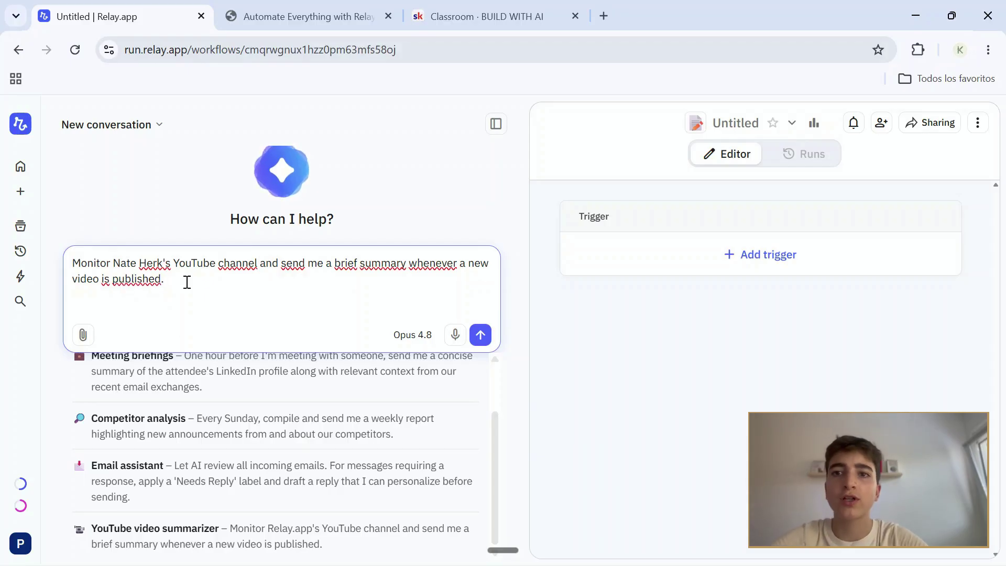
pyautogui.write(' sned me ')
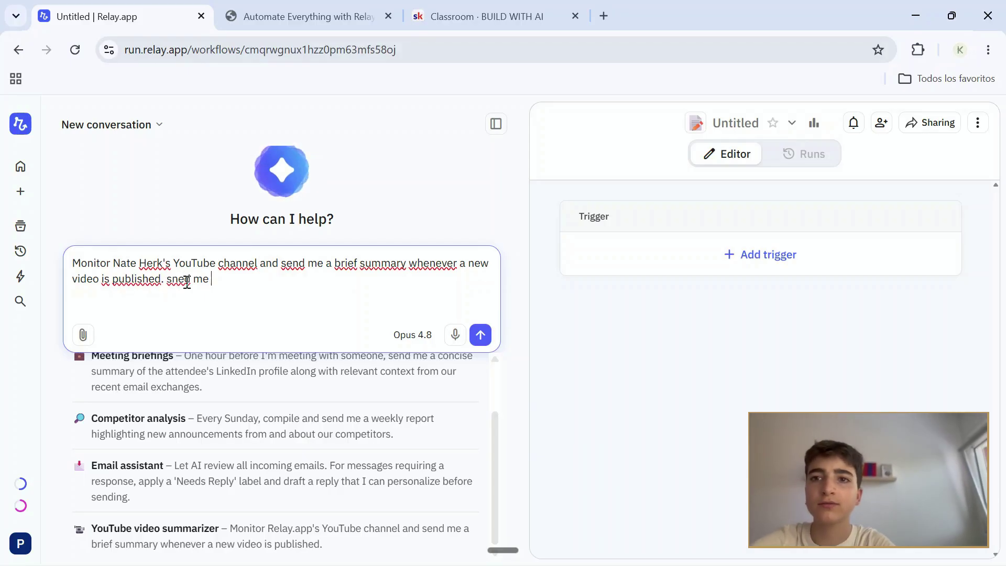
pyautogui.write('via gmail to my email, an')
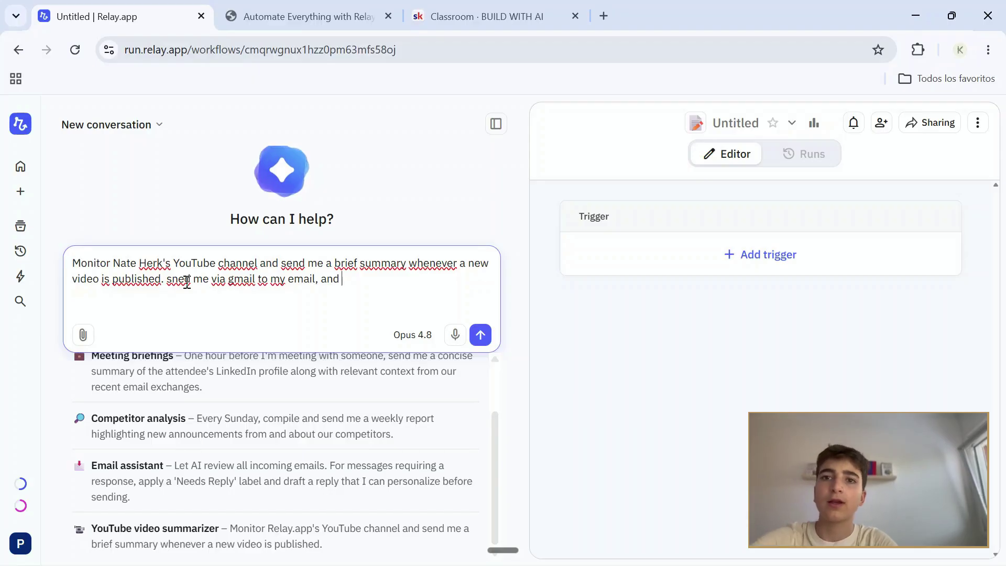
# - Continue the request with the formatting instruction "dont do liek jsut plai ntext, put heading nad everything, and"
pyautogui.write('dont do ')
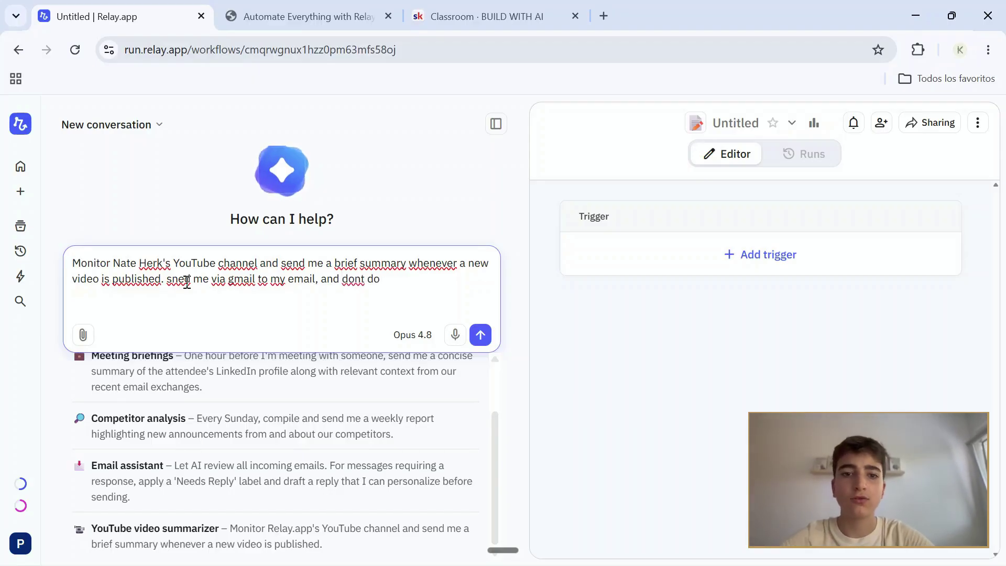
pyautogui.write('liek isut plai')
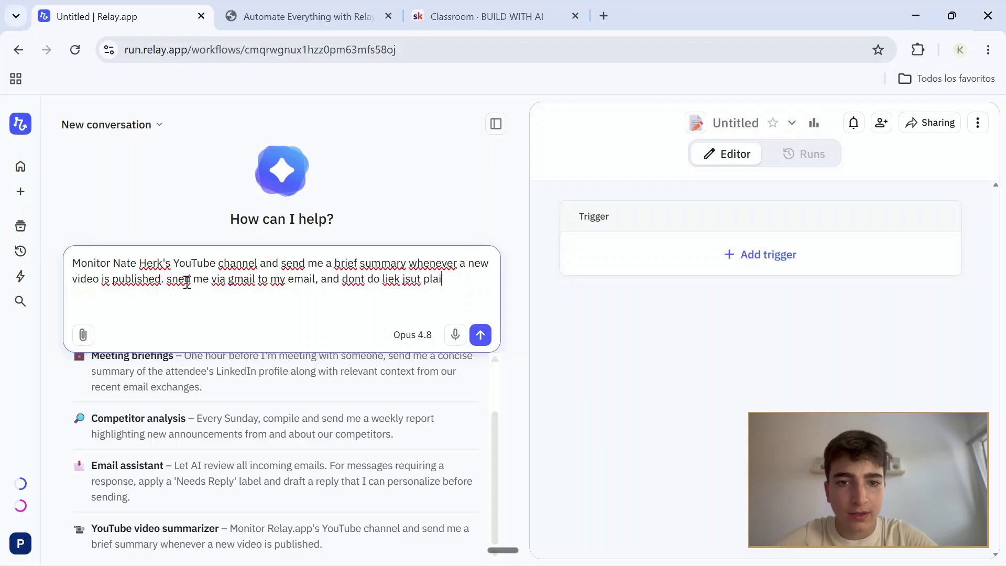
pyautogui.write(' ntext, put')
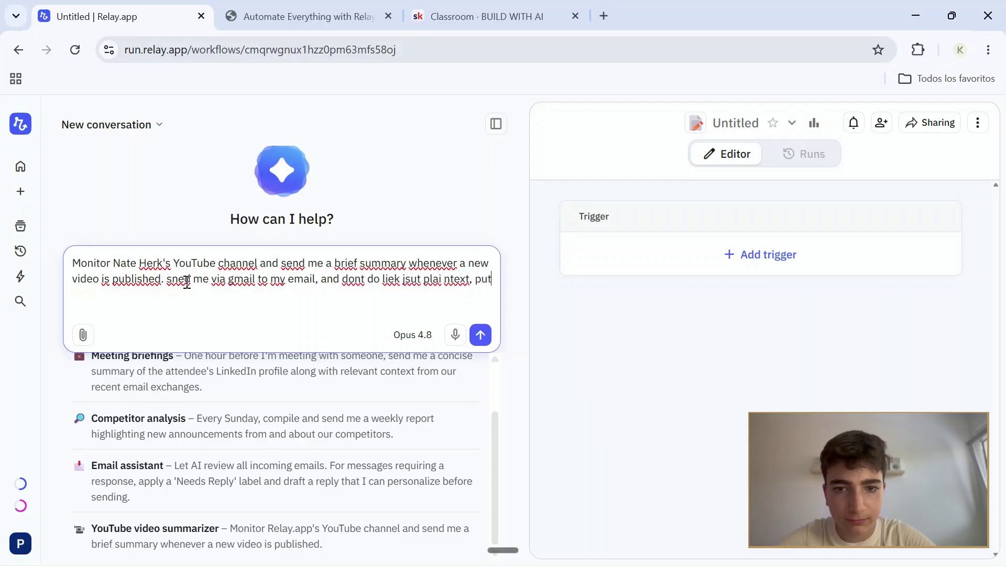
pyautogui.write(' heading nad e')
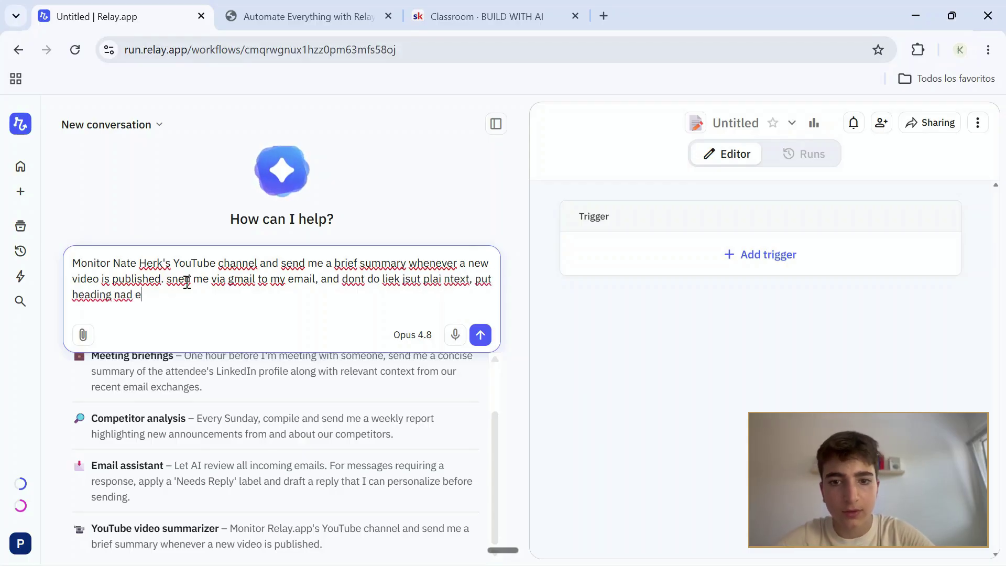
pyautogui.write('verything, and ')
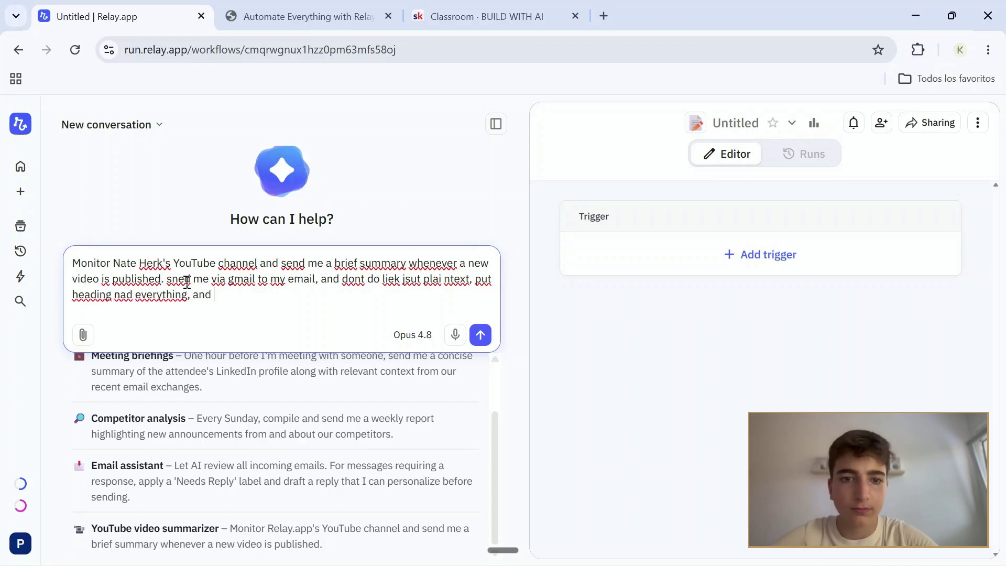
# - Finish the request with "also put the link of the video...", correct "nad" to "and", and submit it to the assistant
pyautogui.write('also put the li')
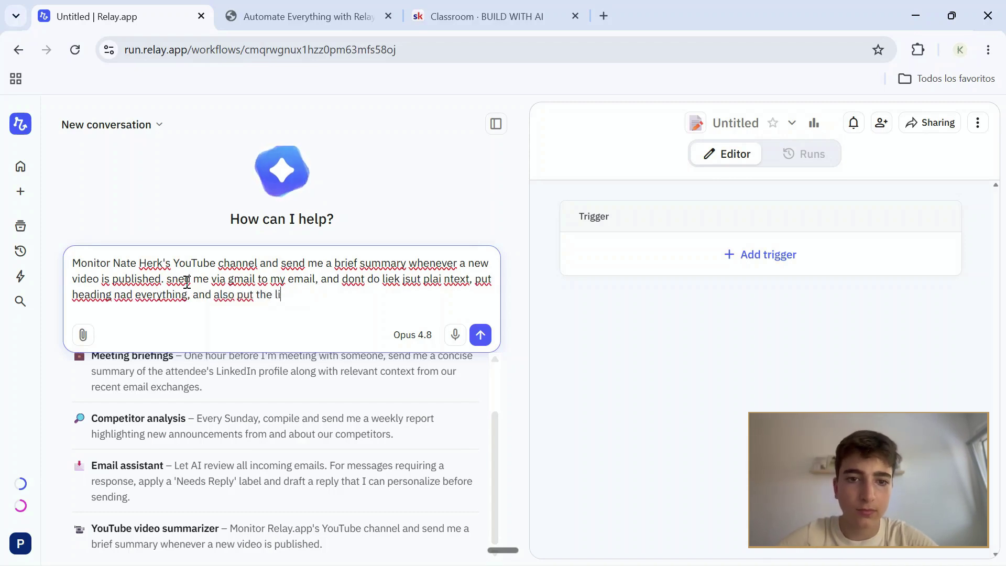
pyautogui.write('nk of the video')
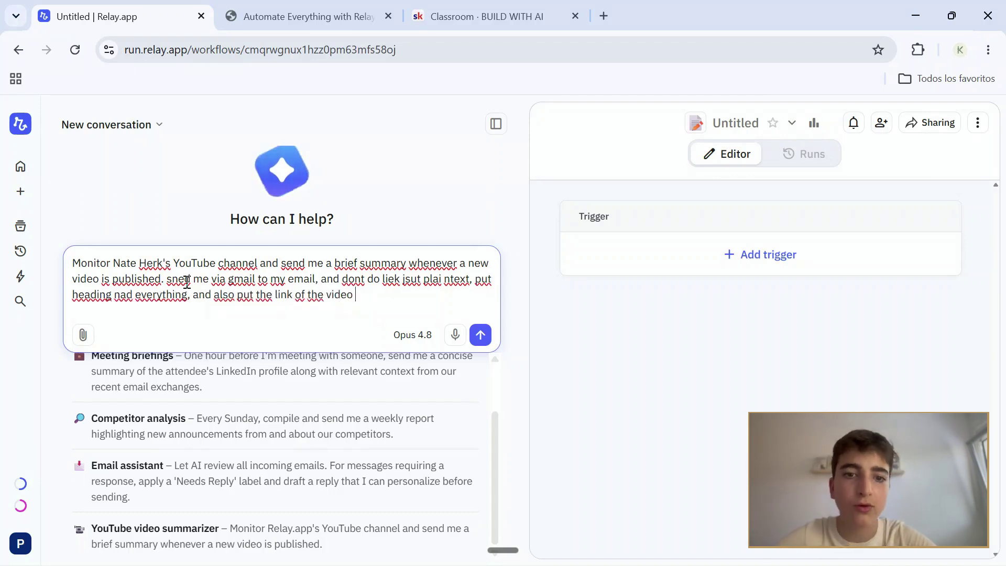
pyautogui.write('...')
pyautogui.doubleClick(123, 295)
pyautogui.write('and')
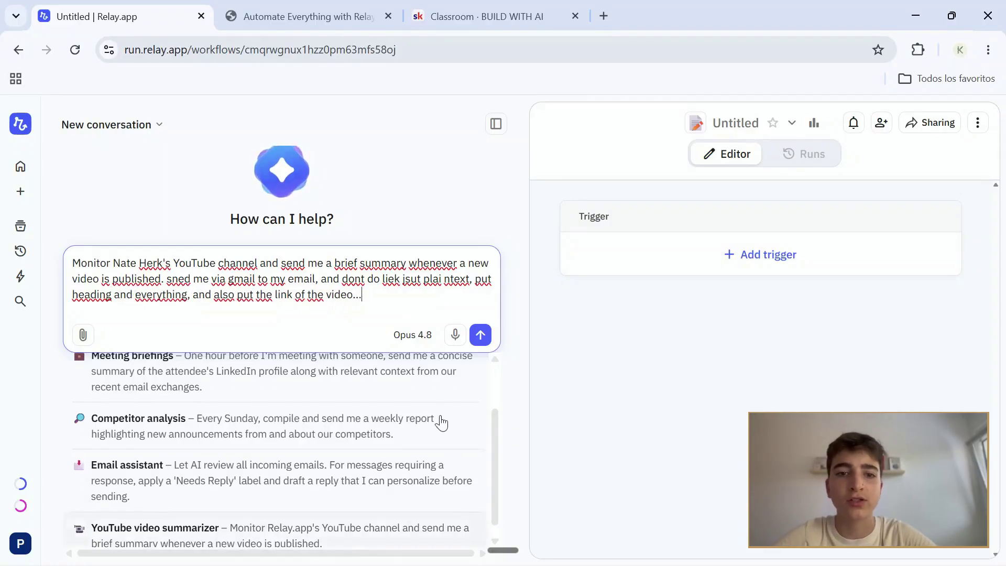
pyautogui.scroll(2, 438, 414)
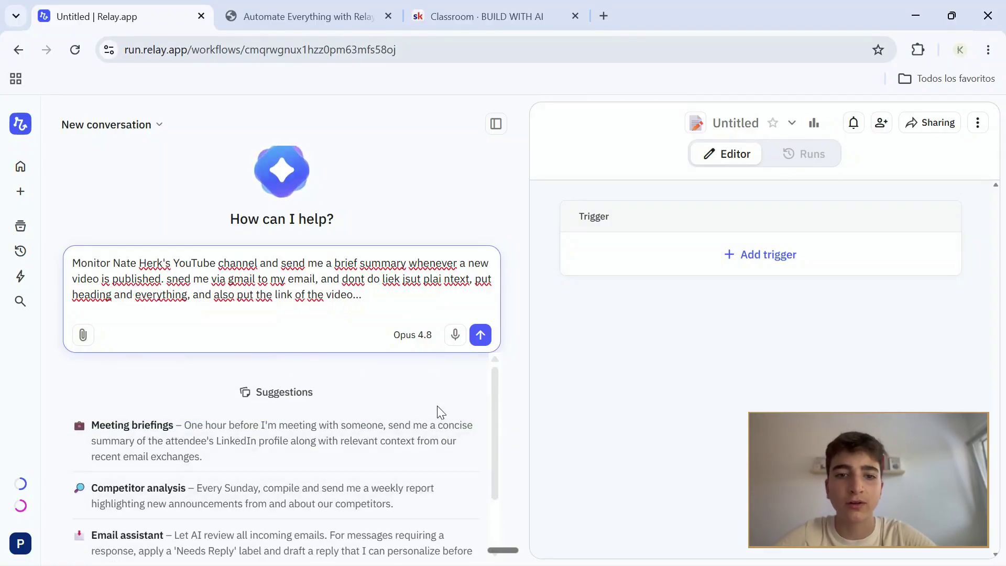
pyautogui.click(480, 337)
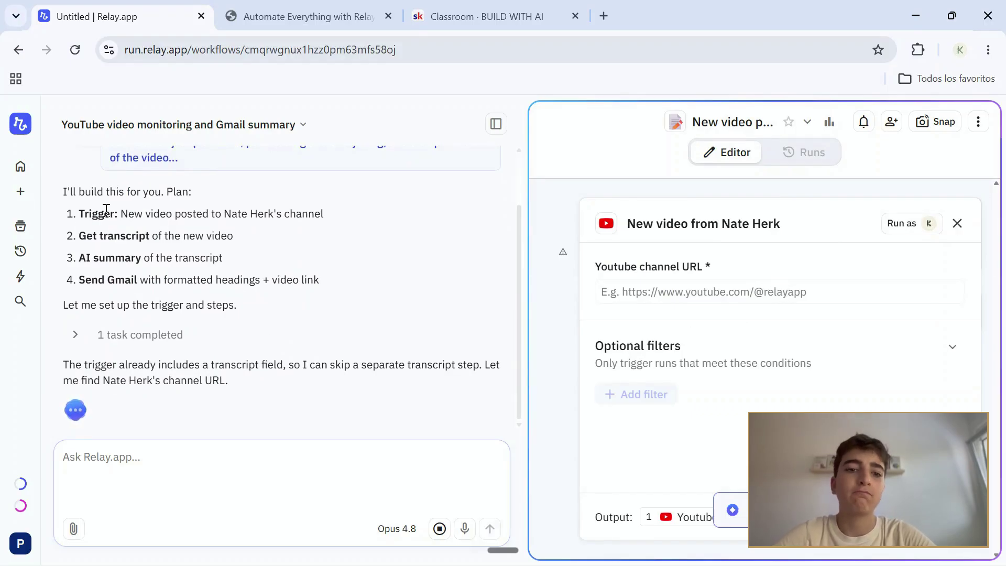
# - Read through the assistant's plan for the workflow and examine the Gmail summary step it is configuring
pyautogui.moveTo(104, 212); pyautogui.dragTo(323, 213)
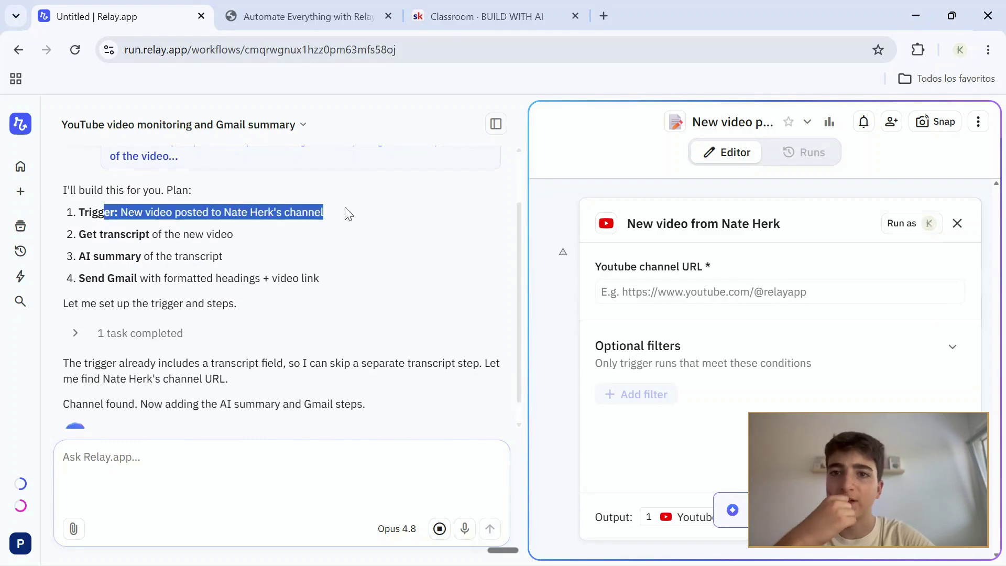
pyautogui.scroll(3, 208, 256)
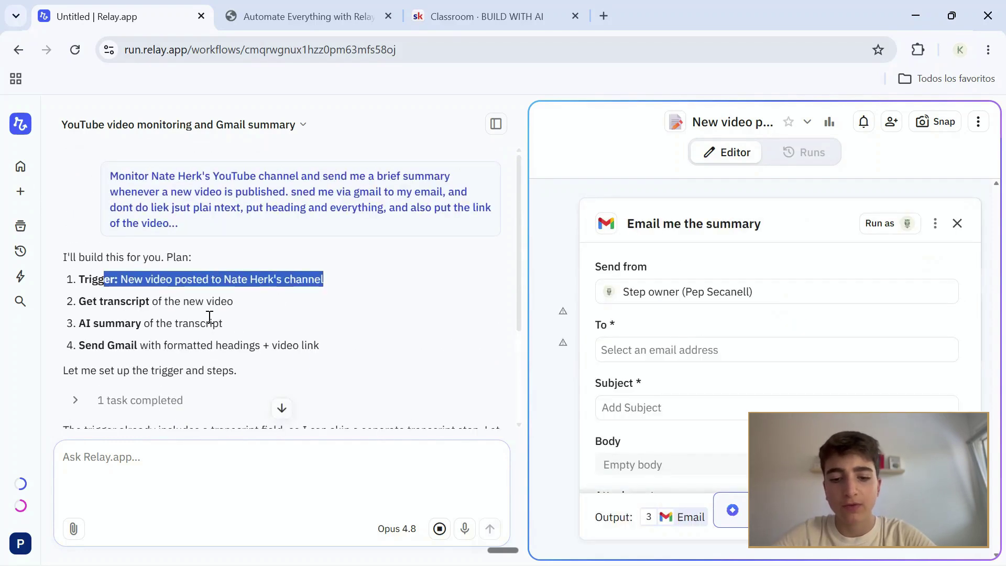
pyautogui.moveTo(151, 301); pyautogui.dragTo(267, 308)
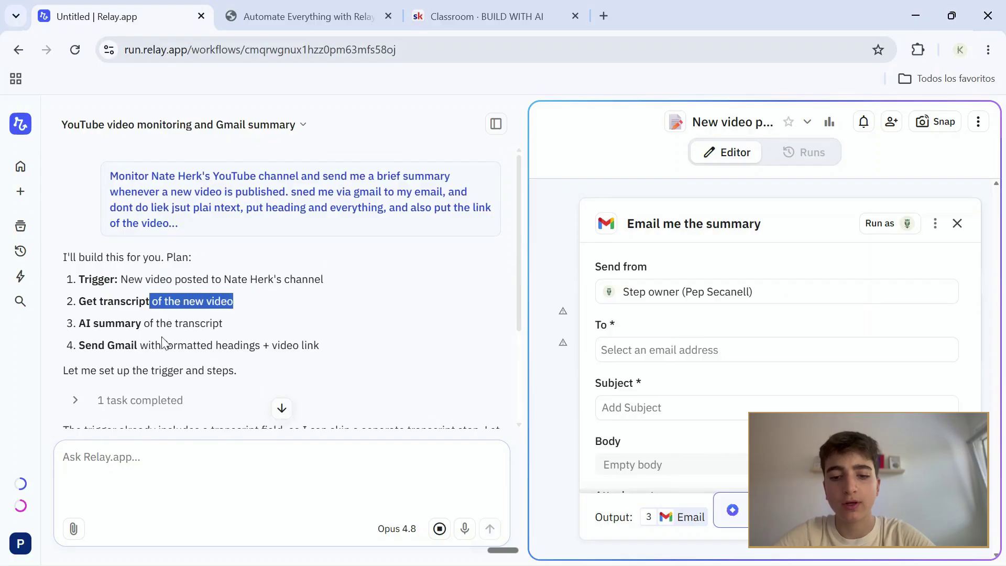
pyautogui.moveTo(147, 330); pyautogui.dragTo(232, 330)
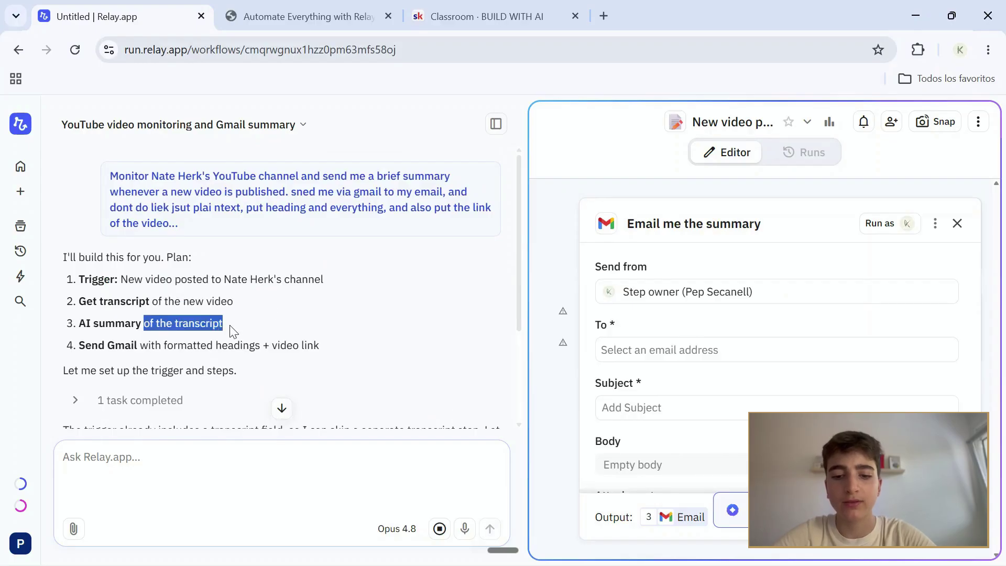
pyautogui.scroll(-3, 212, 324)
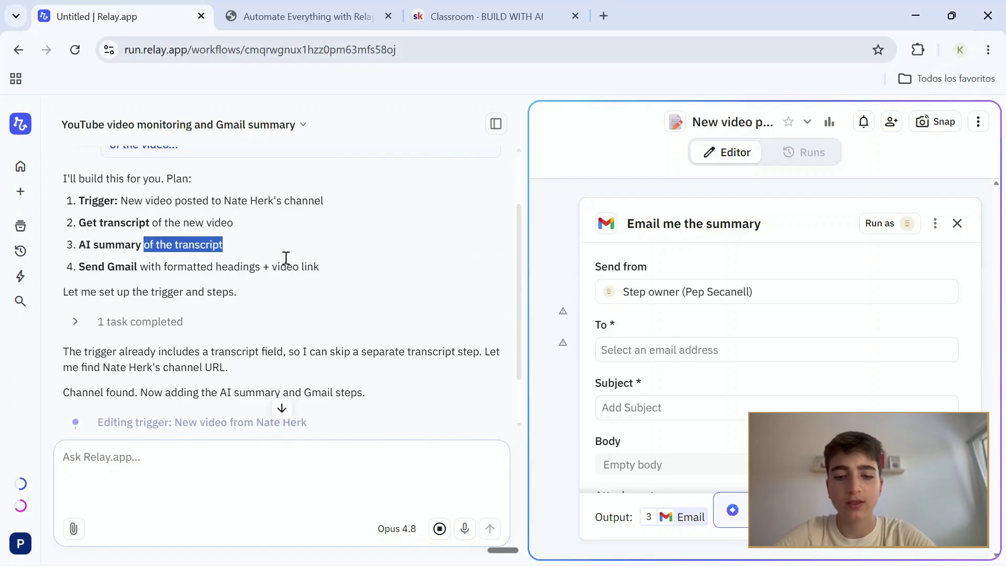
pyautogui.scroll(-3, 307, 321)
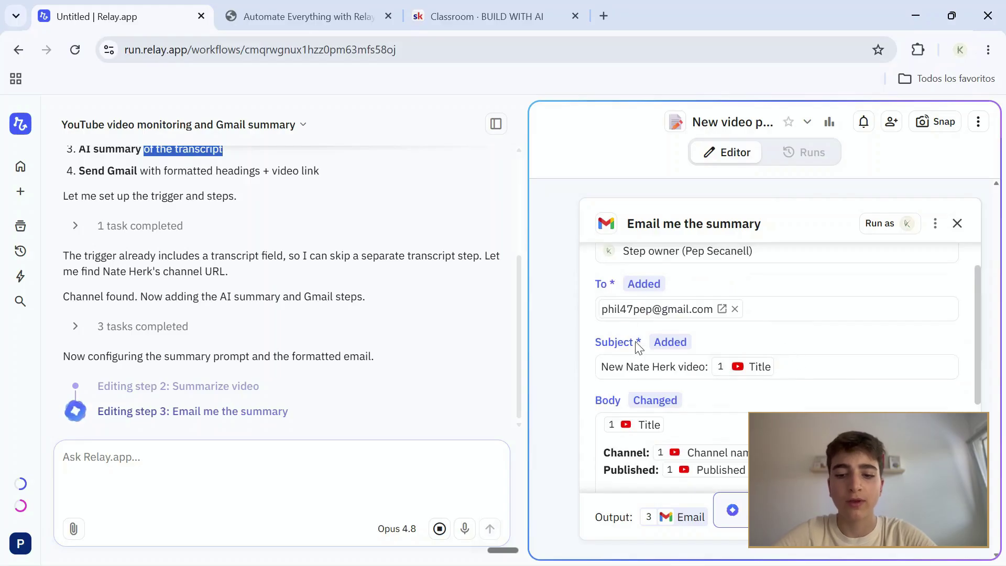
pyautogui.scroll(-2, 624, 319)
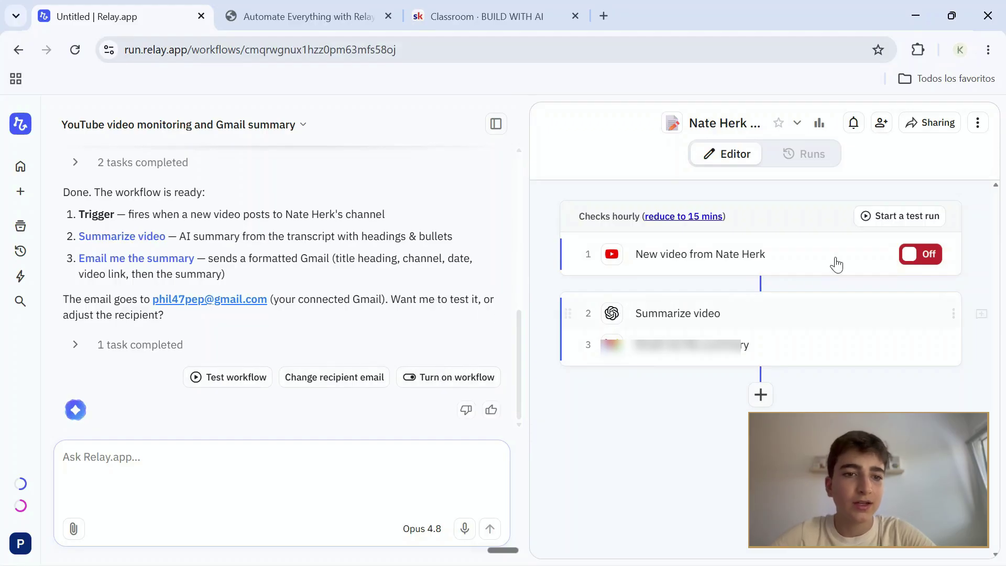
# - Check the channel URL and filter settings of the New video from Nate Herk trigger, and close it
pyautogui.click(678, 266)
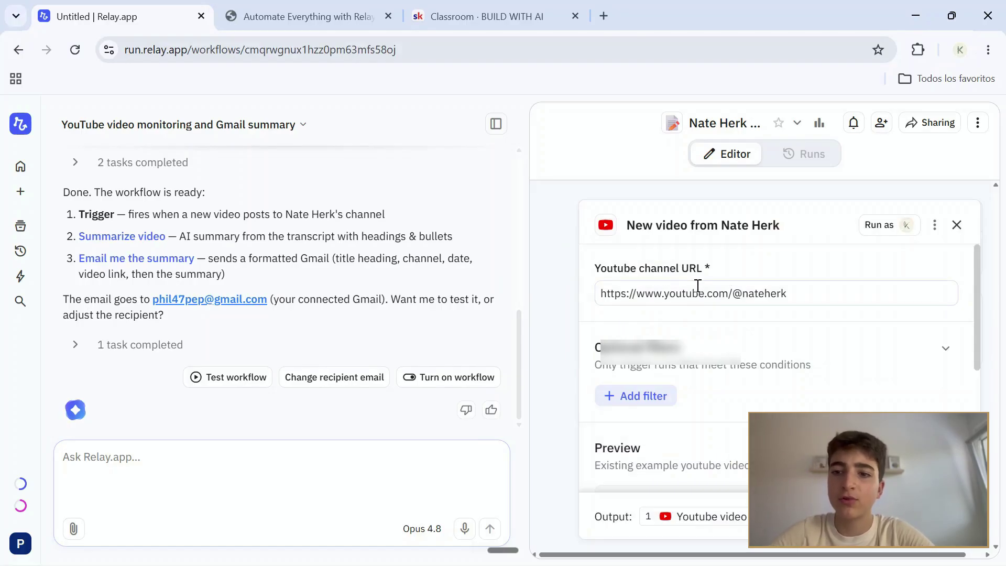
pyautogui.scroll(-2, 698, 291)
pyautogui.scroll(2, 699, 292)
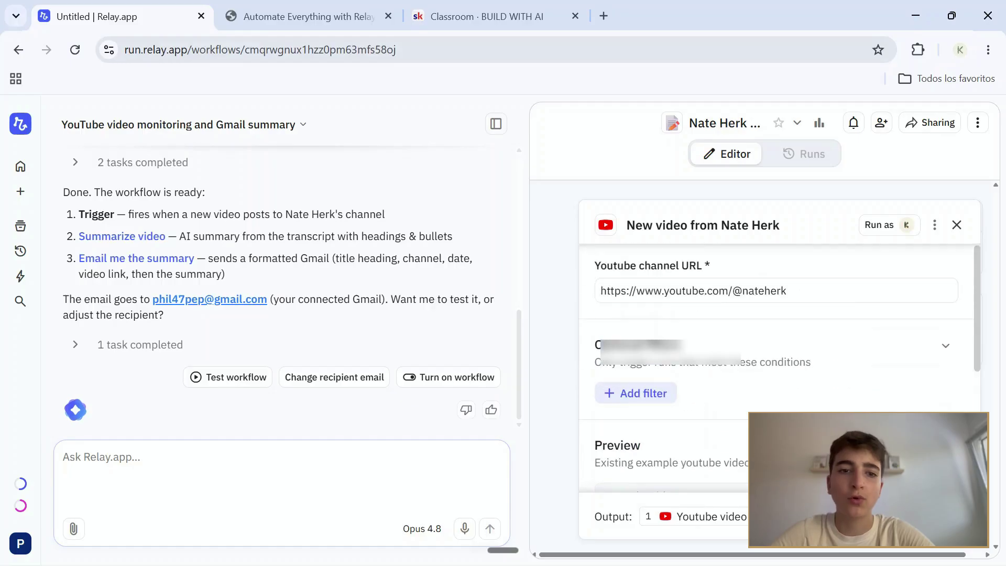
pyautogui.press('Escape')
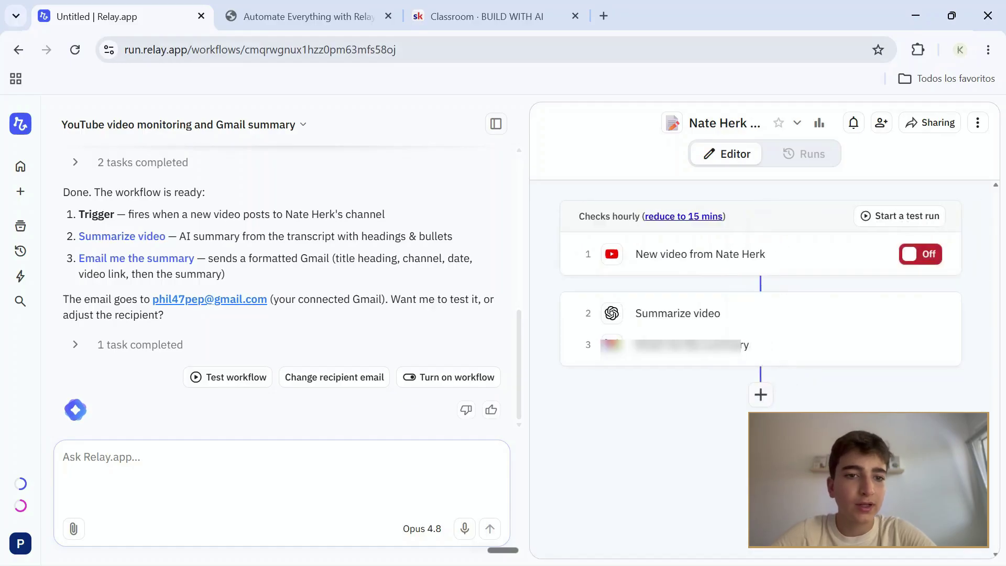
# - Review the prompt and output format of the Summarize video step, and close it
pyautogui.click(700, 316)
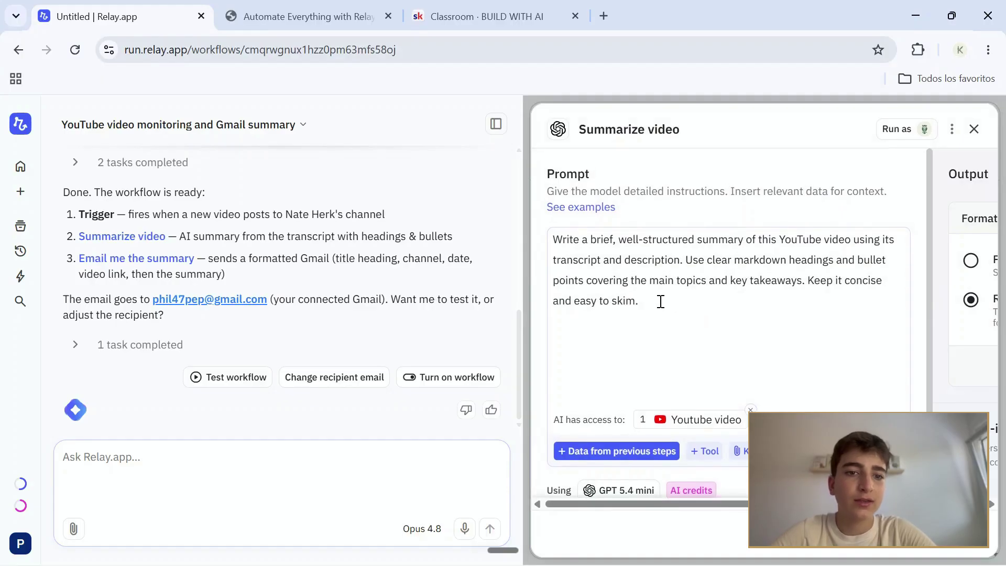
pyautogui.moveTo(660, 301); pyautogui.dragTo(554, 233)
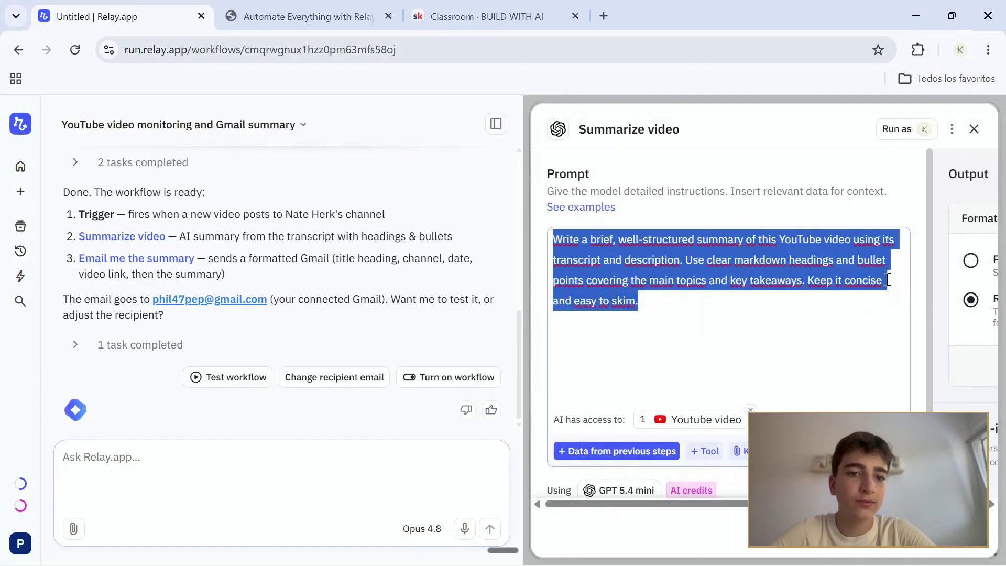
pyautogui.hscroll(5, 765, 329)
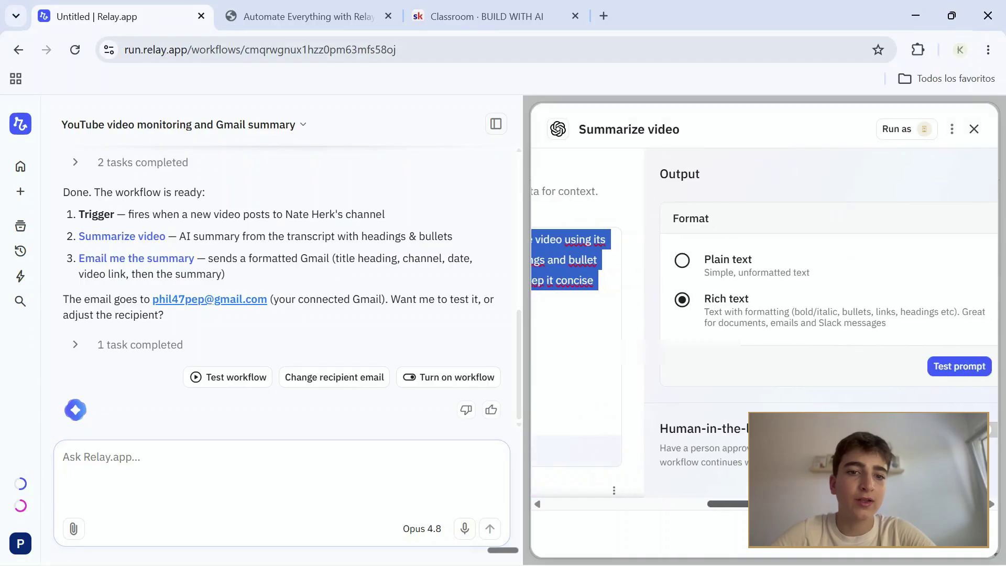
pyautogui.hscroll(-3, 990, 466)
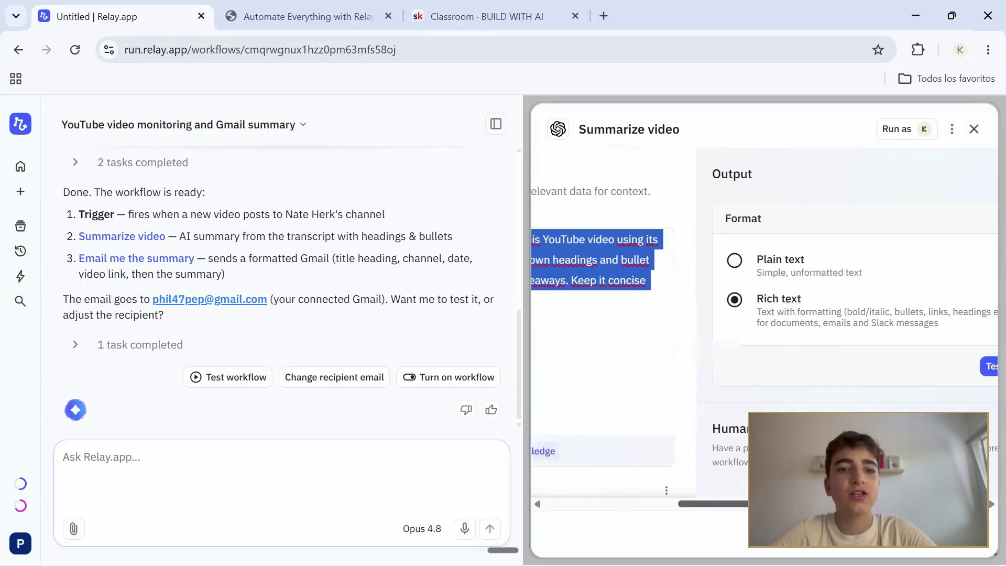
pyautogui.hscroll(3, 990, 466)
pyautogui.hscroll(-3, 990, 466)
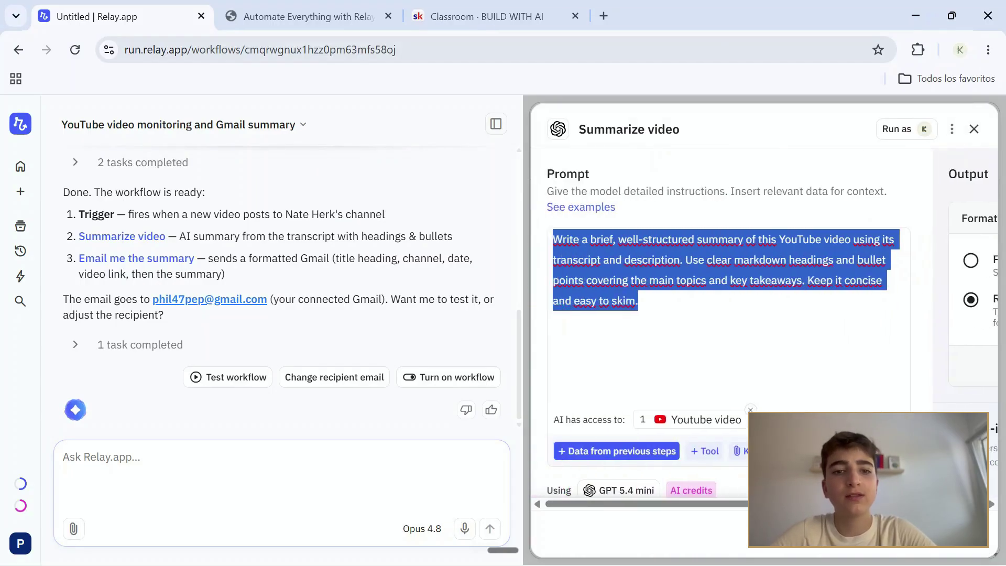
pyautogui.press('Escape')
# - Review the recipient, subject, body, attachments and labels of the Email me the summary step, and close it
pyautogui.click(680, 345)
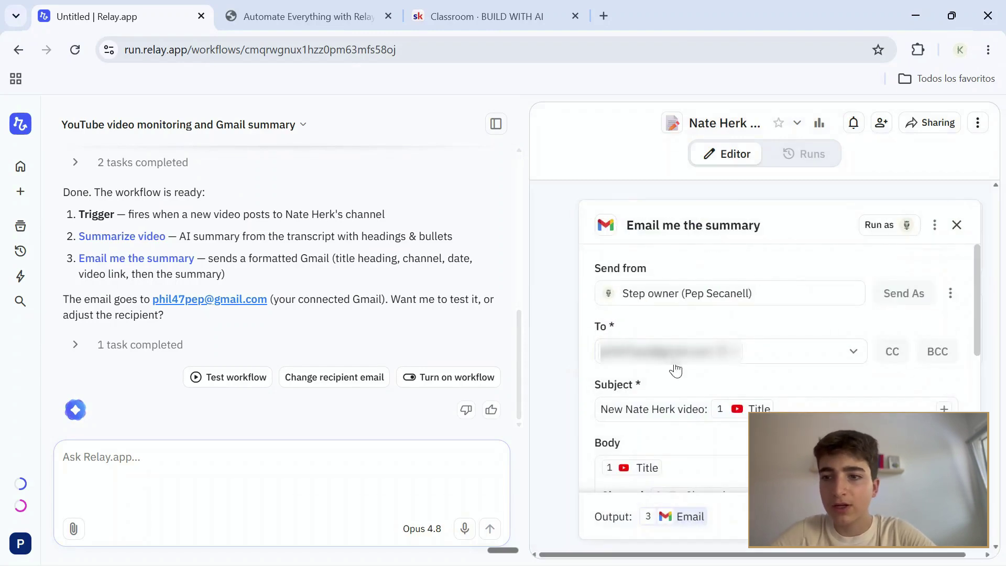
pyautogui.scroll(-5, 676, 370)
pyautogui.scroll(-2, 658, 400)
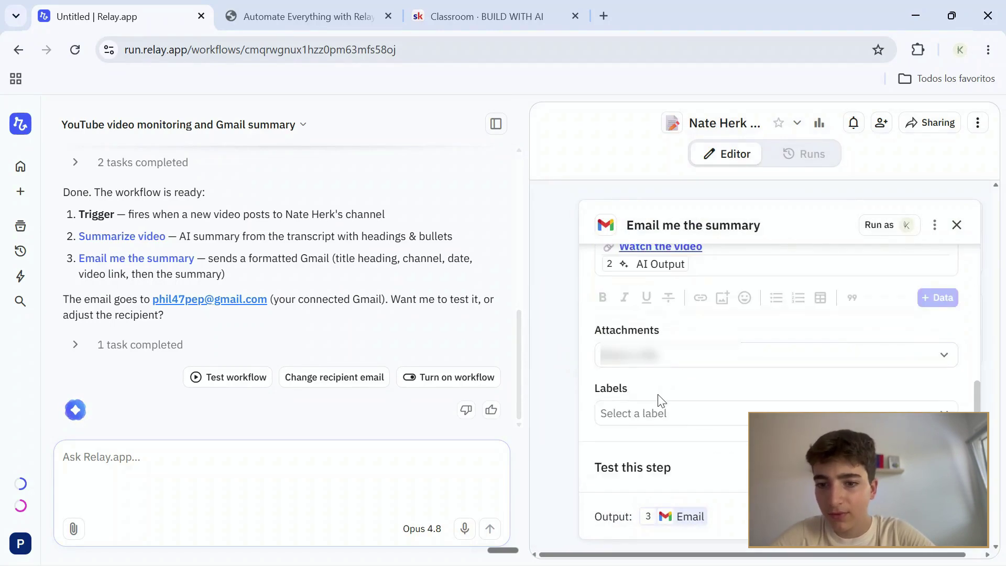
pyautogui.scroll(8, 678, 451)
pyautogui.click(941, 516)
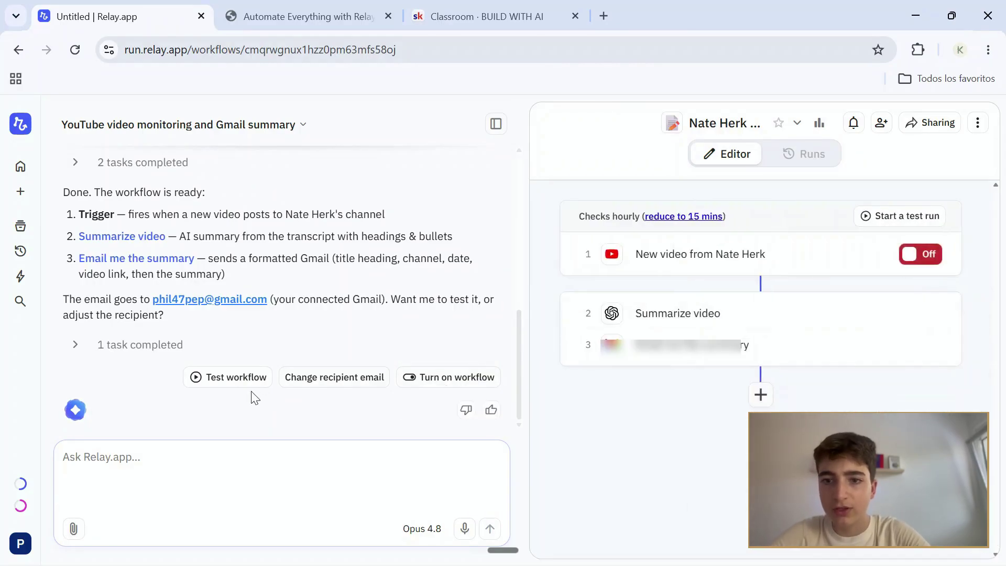
# - Start a test run of the workflow with the video "I Battle Tested Sakana Fugu's Fable Killer"
pyautogui.click(241, 378)
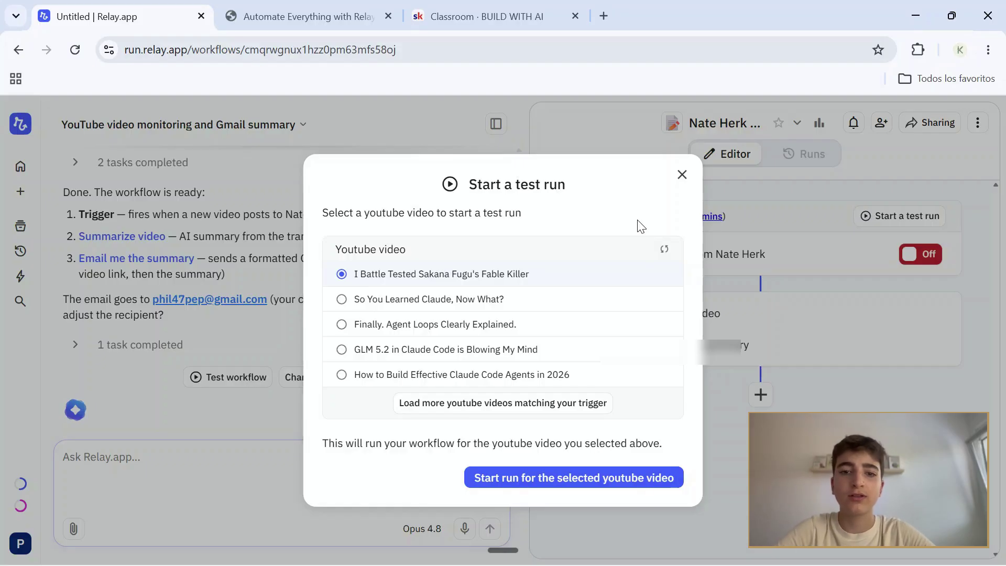
pyautogui.click(342, 301)
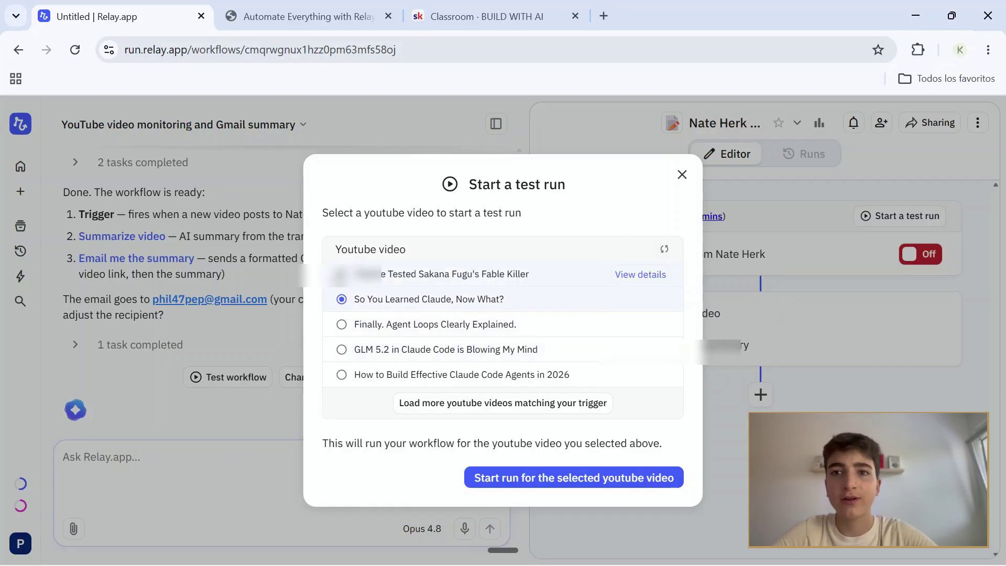
pyautogui.click(341, 274)
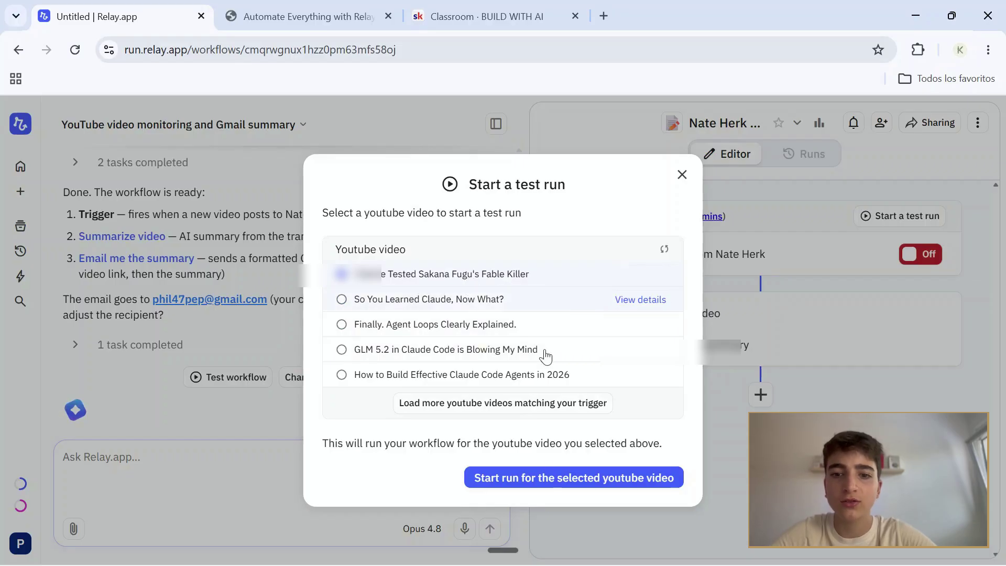
pyautogui.click(543, 478)
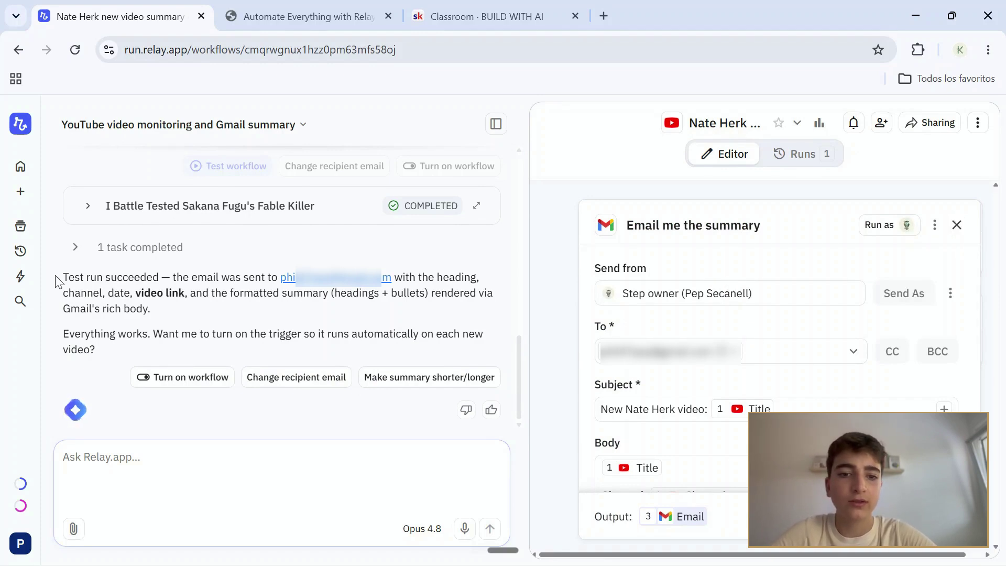
# - Read the assistant's report on the test run and its question about turning on the trigger
pyautogui.moveTo(106, 277); pyautogui.dragTo(259, 314)
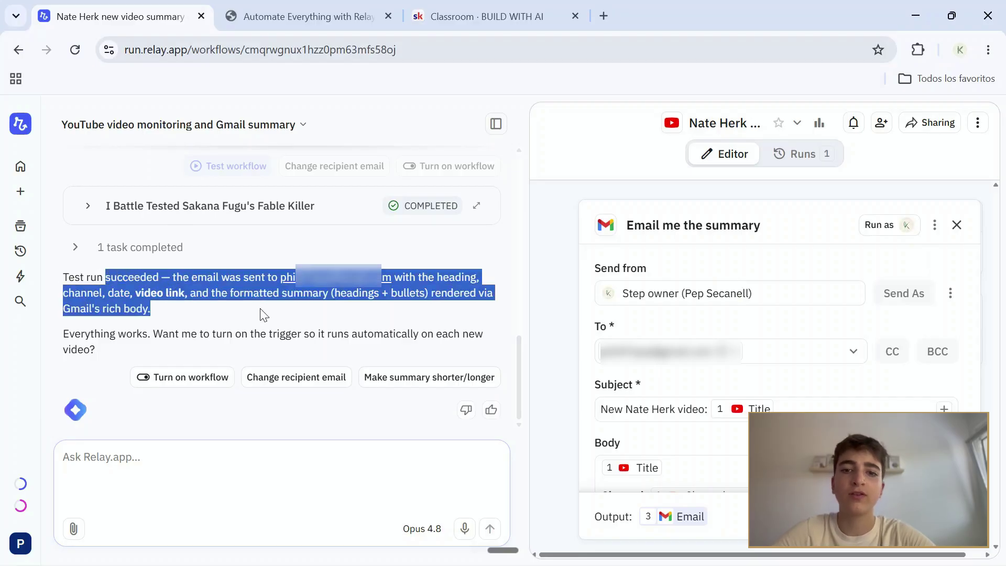
pyautogui.click(242, 282)
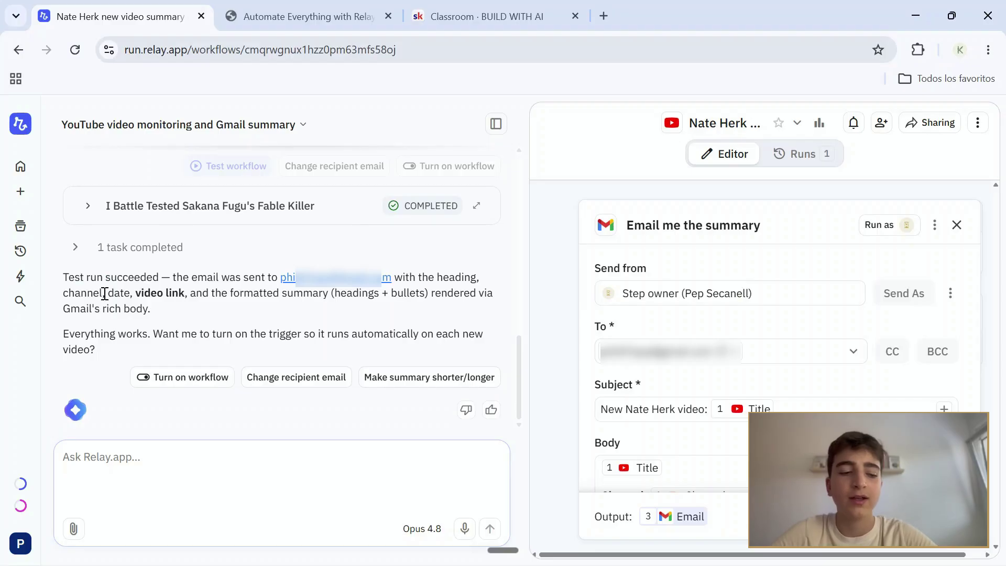
pyautogui.moveTo(105, 293); pyautogui.dragTo(224, 318)
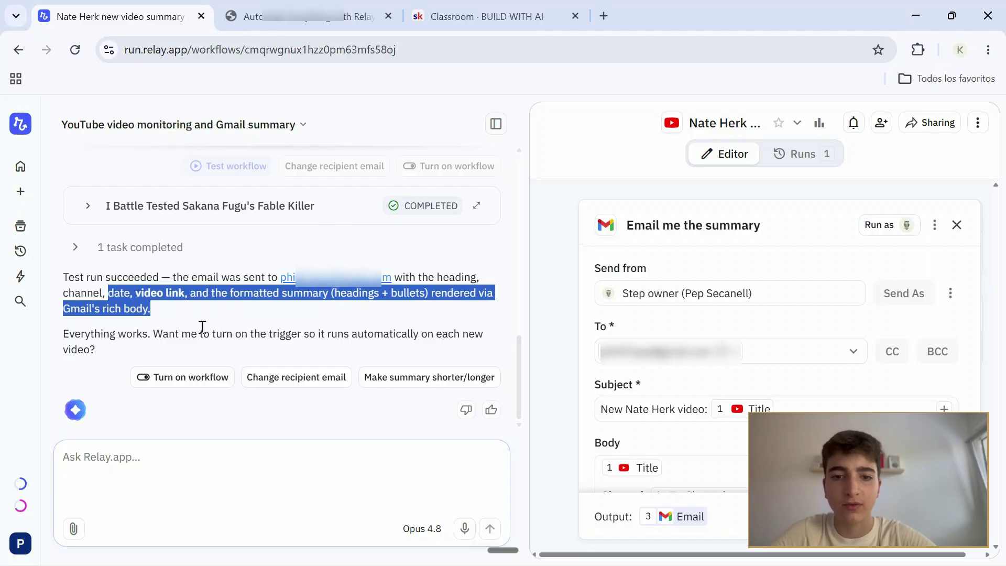
pyautogui.doubleClick(128, 310)
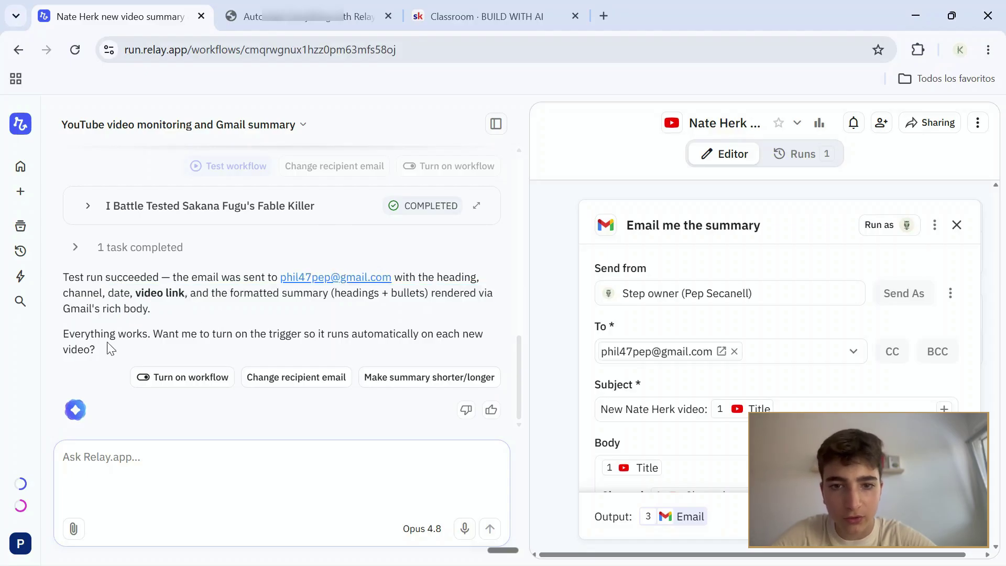
pyautogui.tripleClick(107, 348)
pyautogui.doubleClick(213, 335)
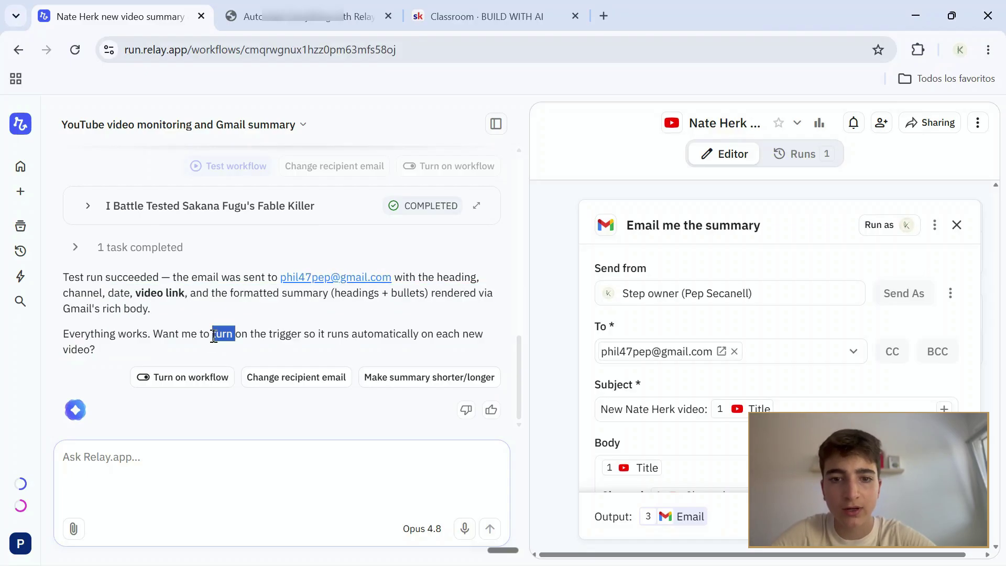
pyautogui.tripleClick(384, 334)
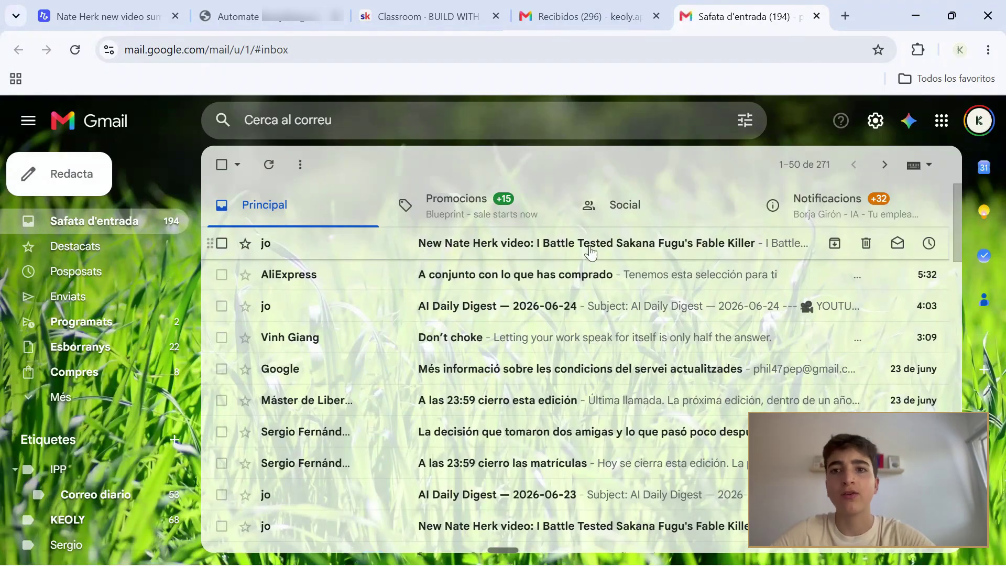
# - Open the new Nate Herk video email in the Gmail inbox and examine its heading, video link and formatted summary
pyautogui.click(540, 248)
pyautogui.scroll(-8, 518, 285)
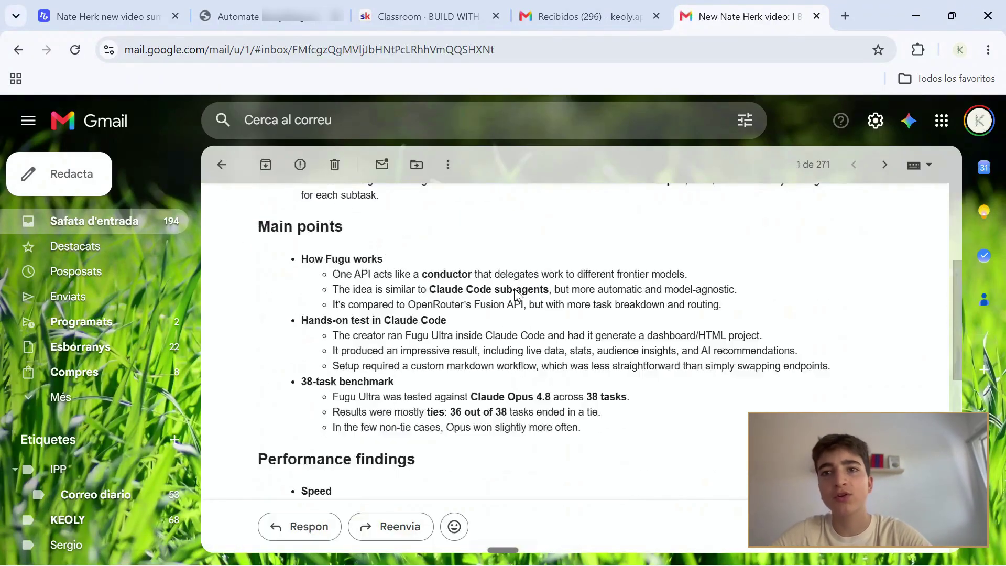
pyautogui.scroll(-10, 516, 295)
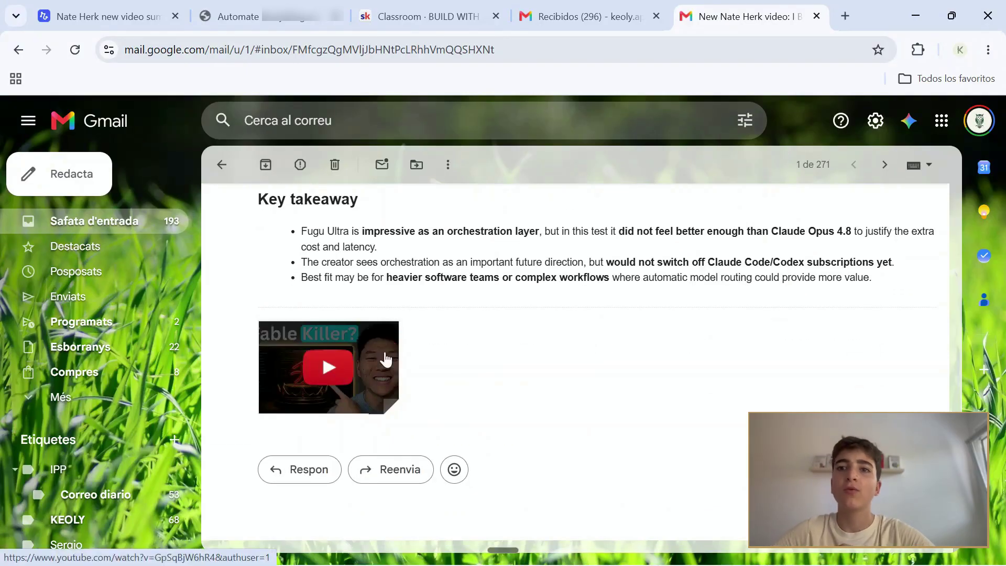
pyautogui.scroll(20, 341, 336)
pyautogui.scroll(-4, 316, 319)
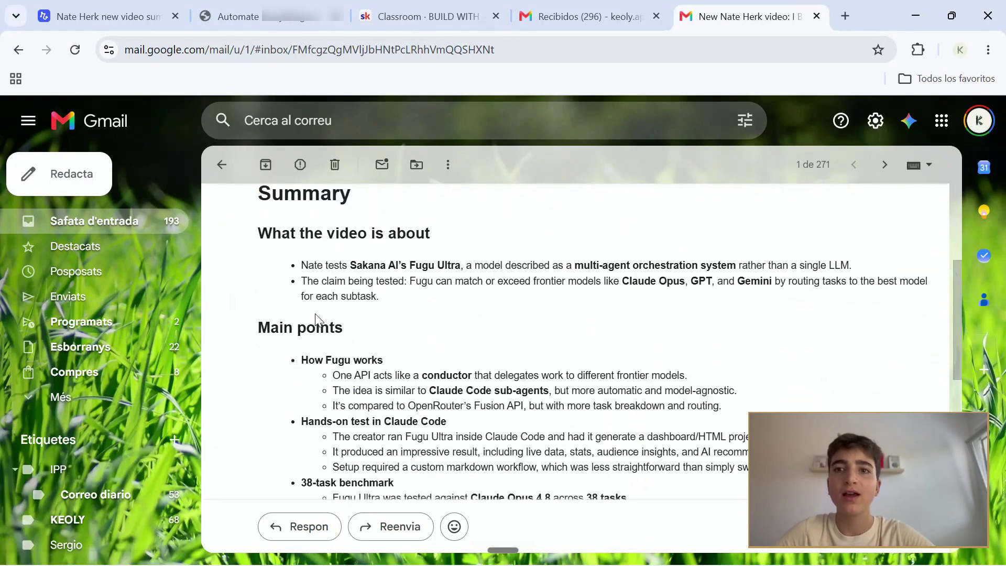
pyautogui.scroll(2, 302, 306)
pyautogui.moveTo(260, 271); pyautogui.dragTo(533, 345)
pyautogui.scroll(-2, 404, 356)
pyautogui.scroll(8, 577, 341)
pyautogui.scroll(5, 528, 346)
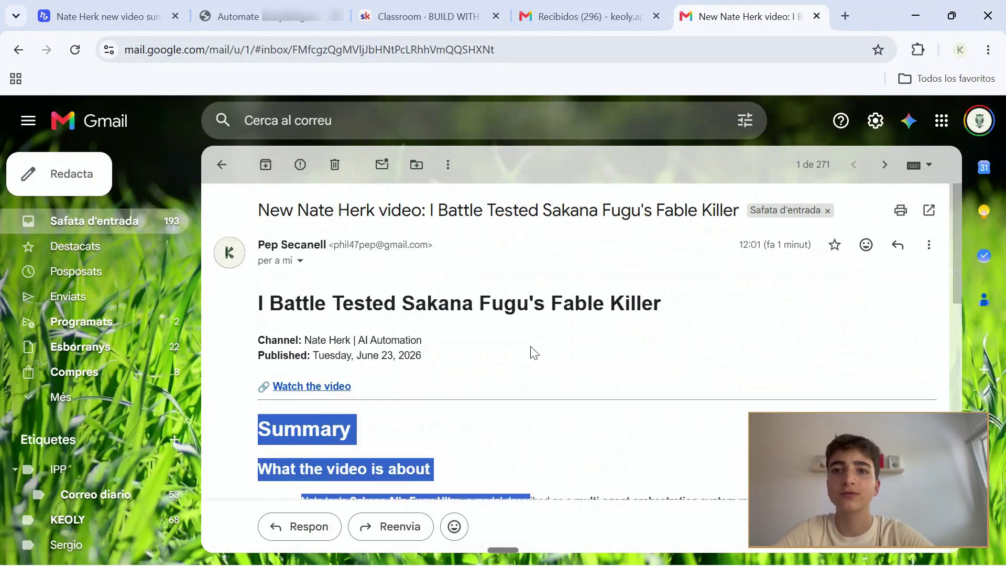